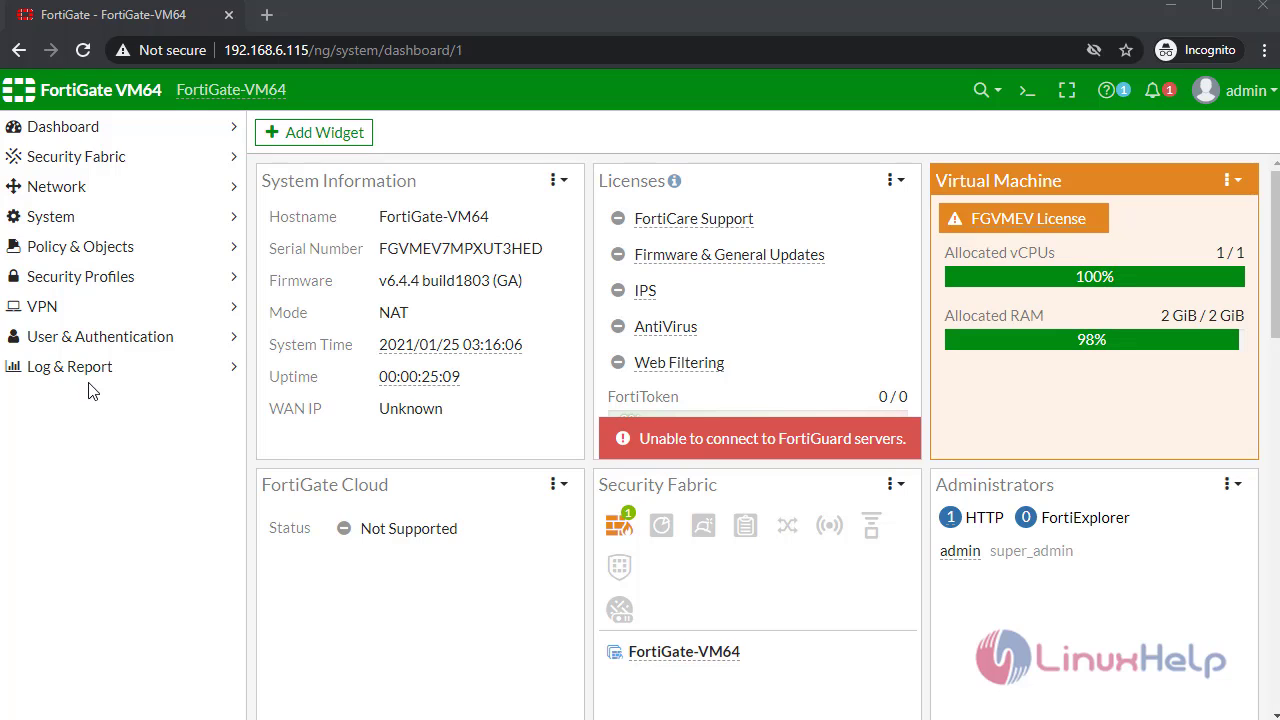
Under Network > Interfaces, open port2 for editing
left_click(113, 200)
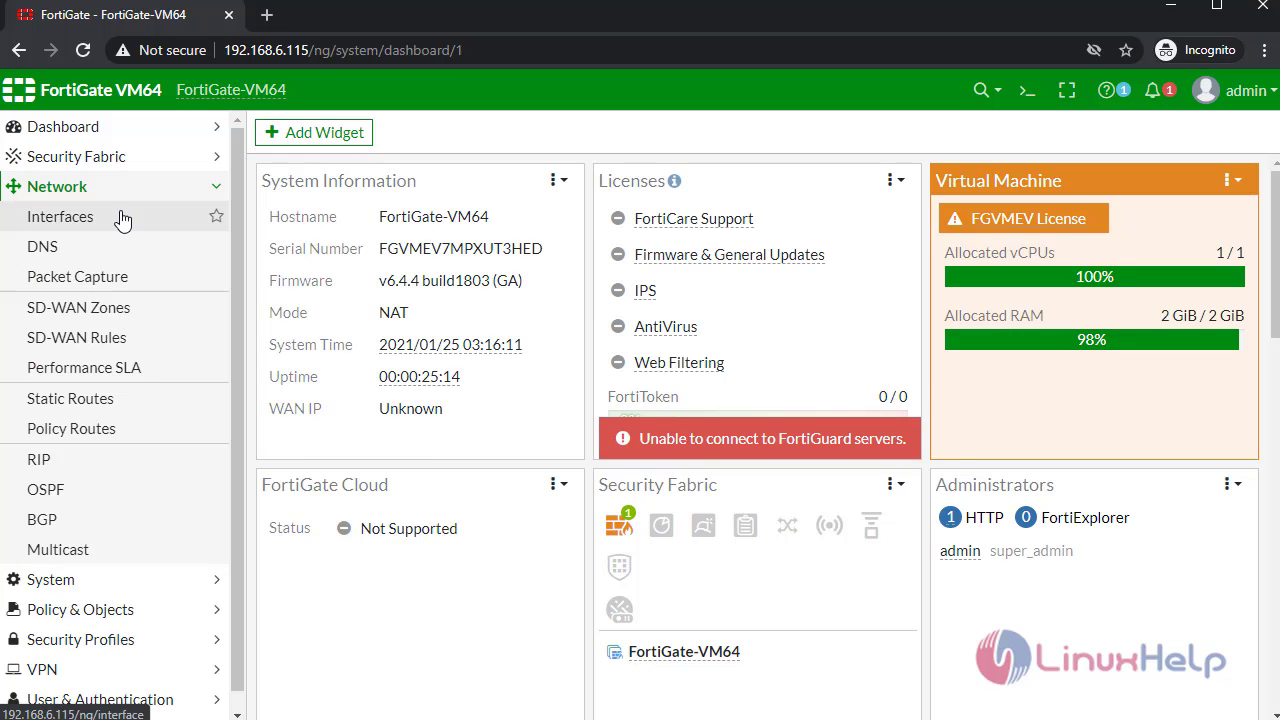
left_click(123, 220)
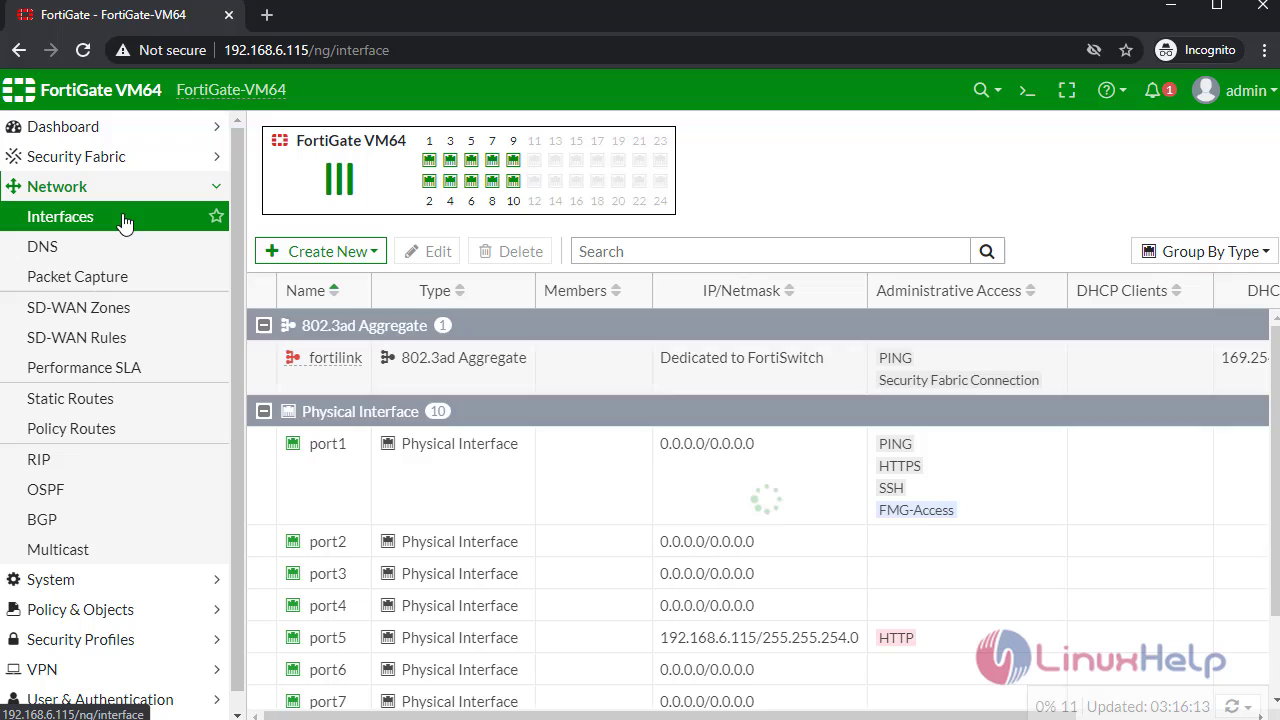
scroll(340, 443, "down", 1)
mouse_move(340, 443)
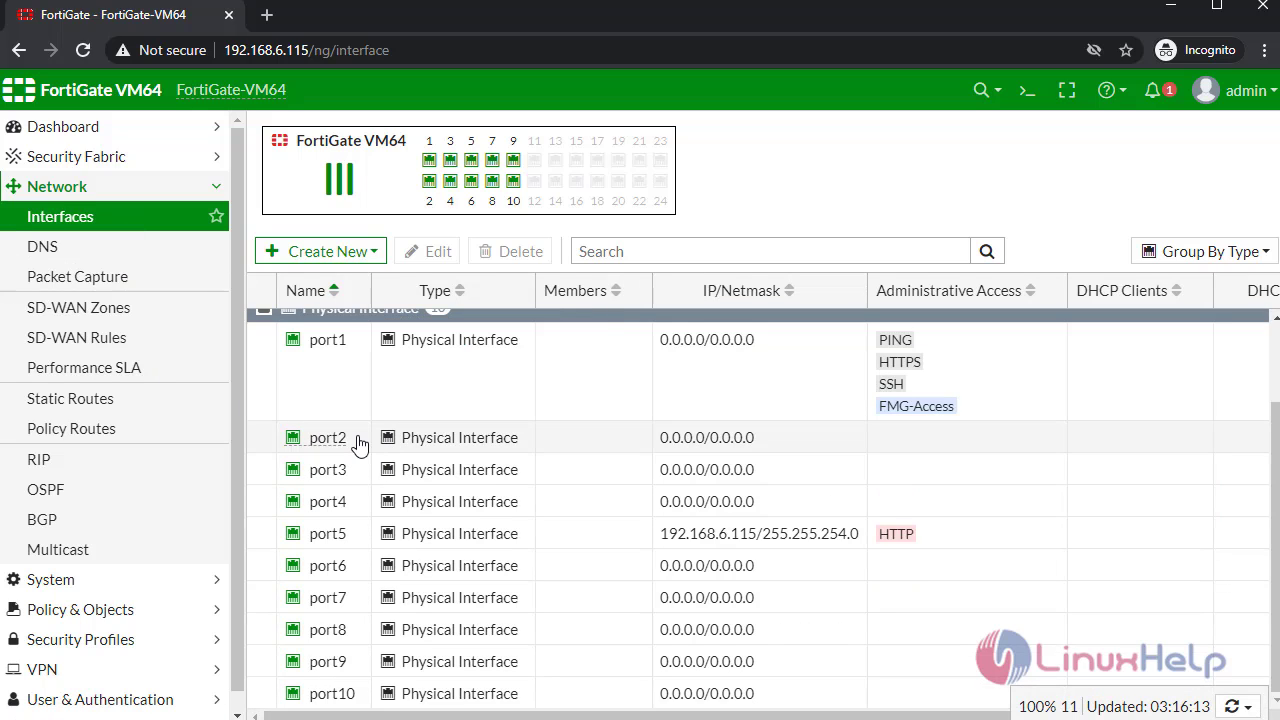
right_click(358, 443)
left_click(409, 479)
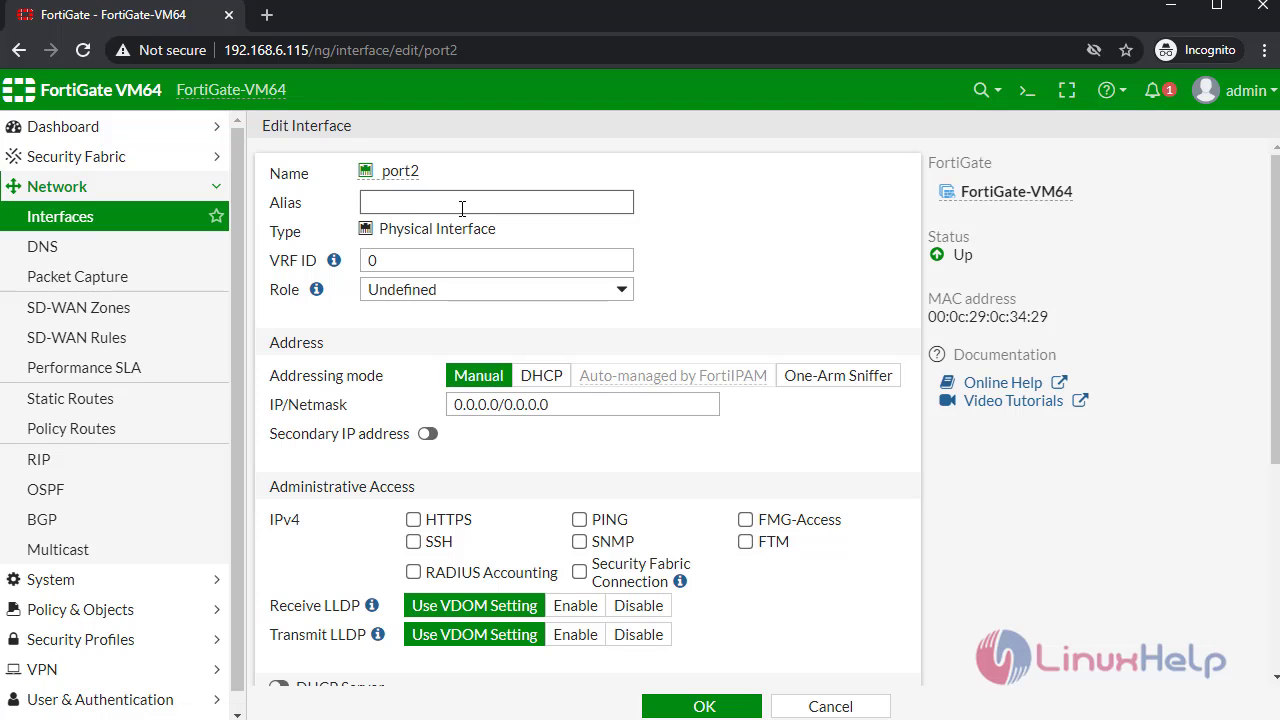
Give port2 alias INTERFACE_1, role LAN and IP/Netmask 192.168.5.1/255.255.255.0
left_click(462, 203)
type("INTERFAC")
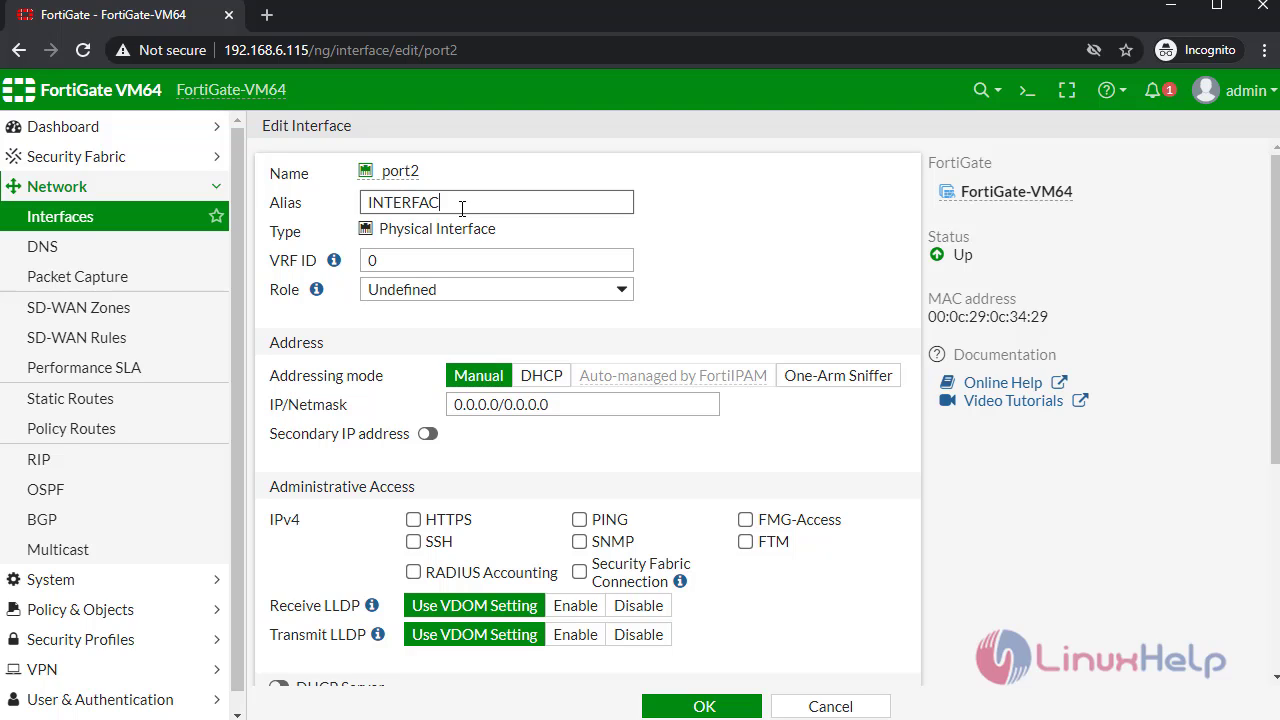
type("E_1")
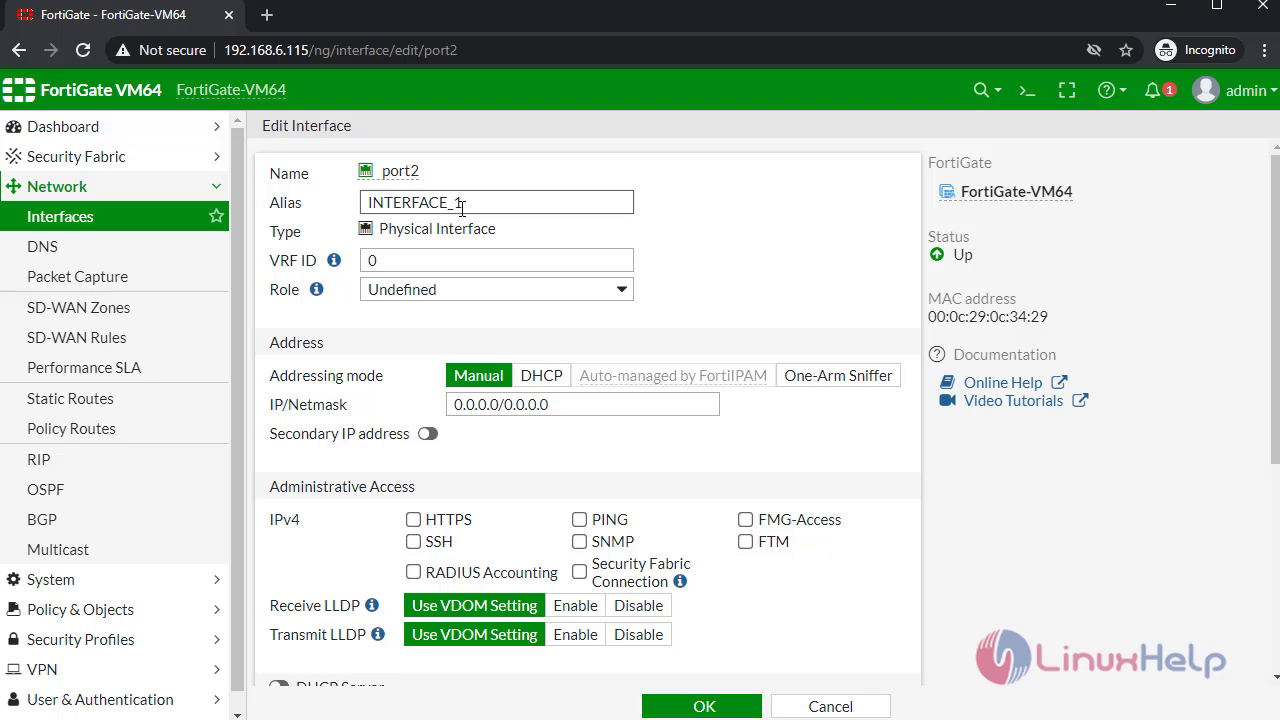
left_click(622, 294)
left_click(614, 314)
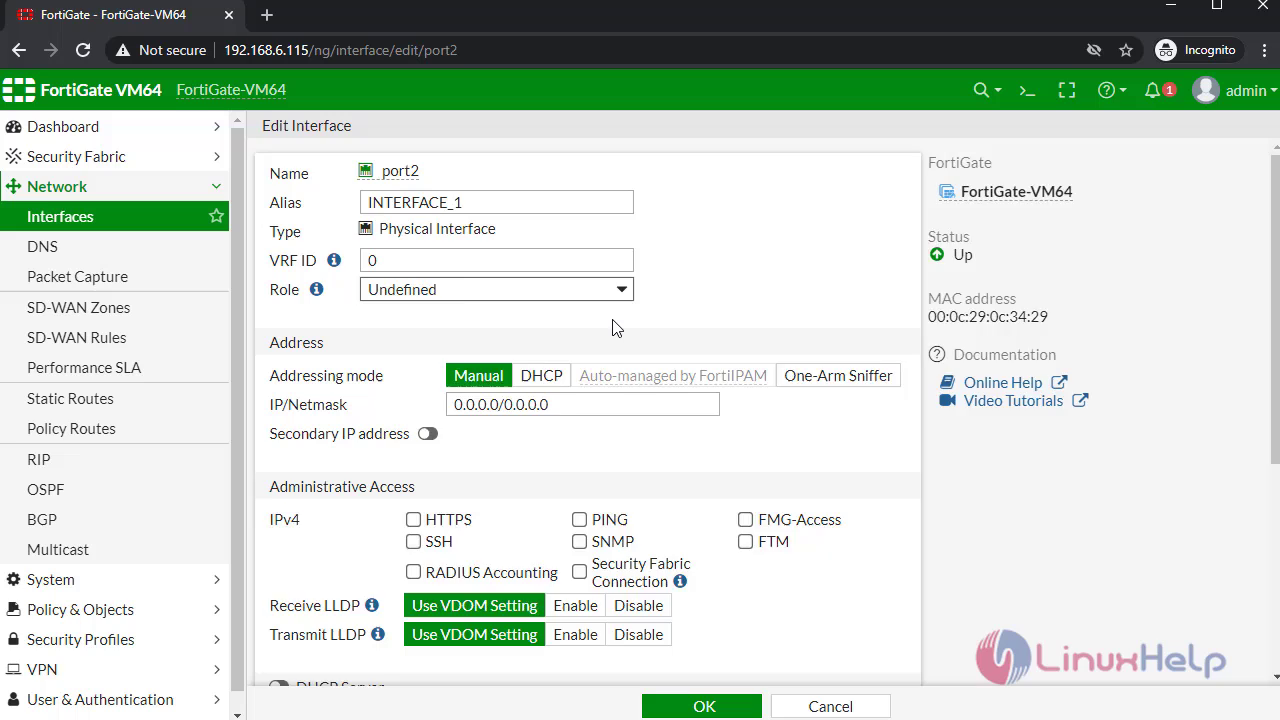
scroll(757, 322, "down", 1)
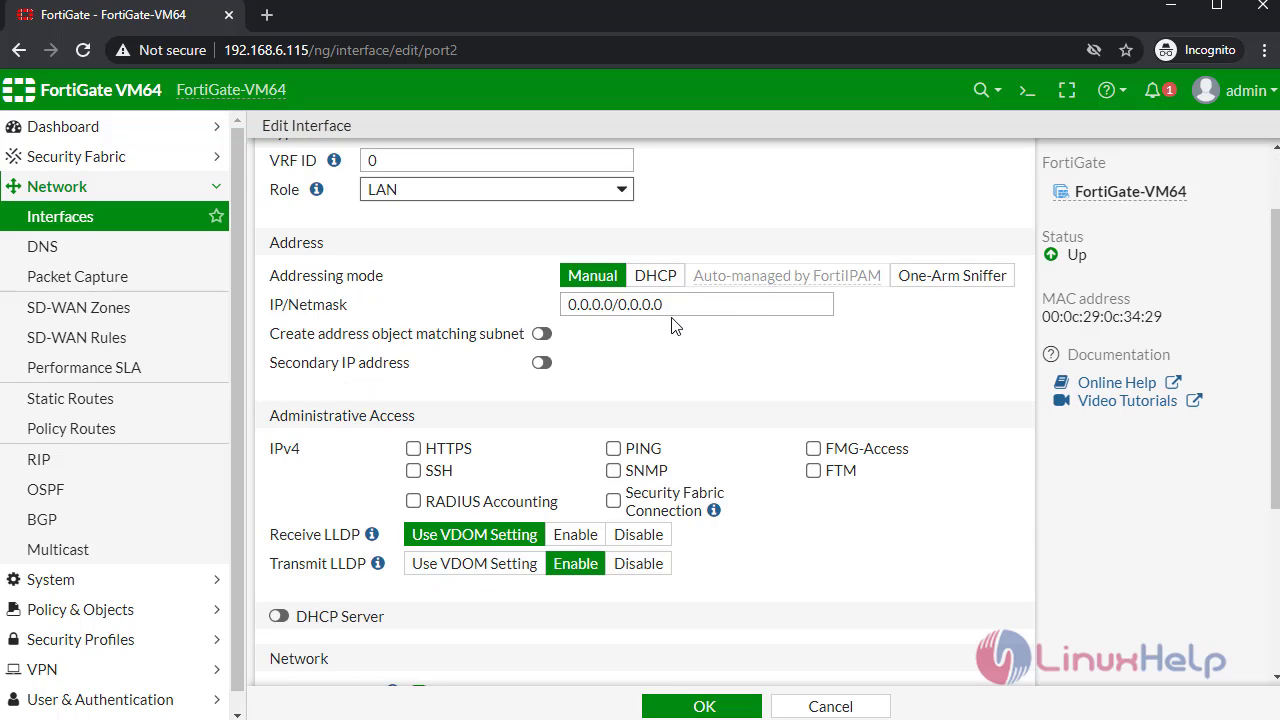
left_click_drag(684, 305, 565, 311)
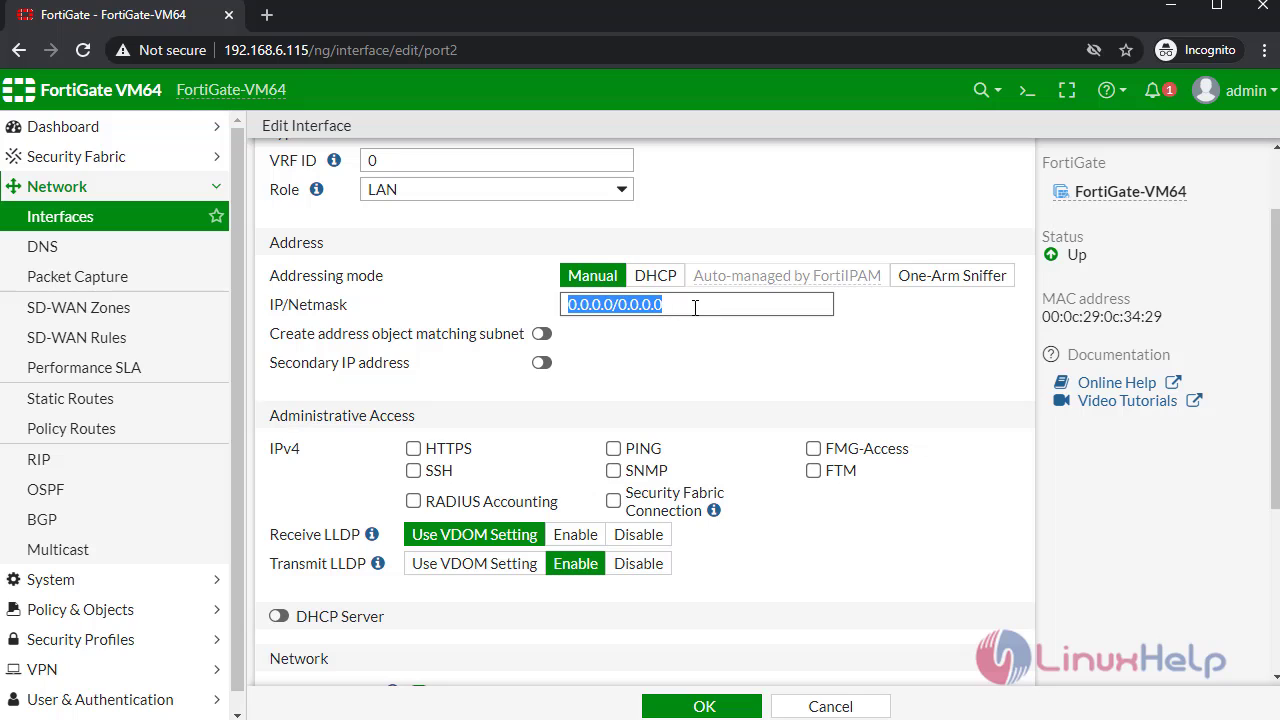
type("192")
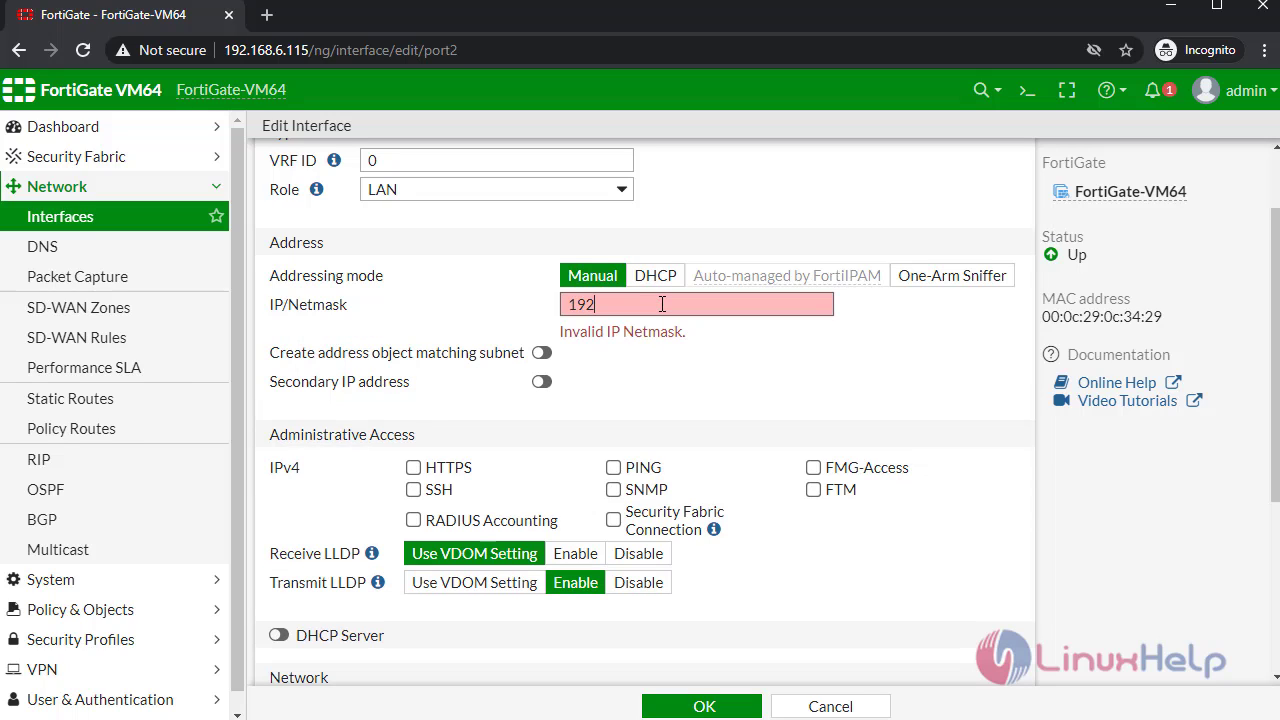
type(".168.5.1/255.255.255.0")
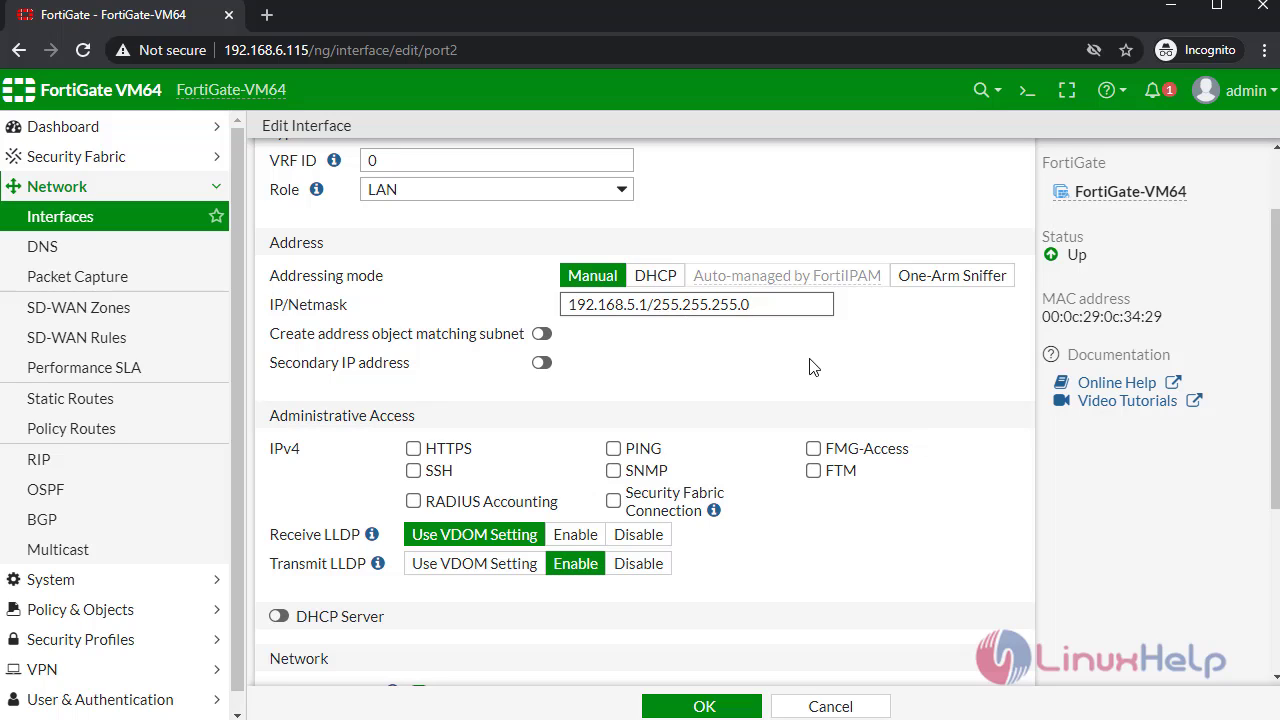
Enable HTTPS, SSH and PING administrative access on port2 and save the interface
scroll(812, 367, "down", 1)
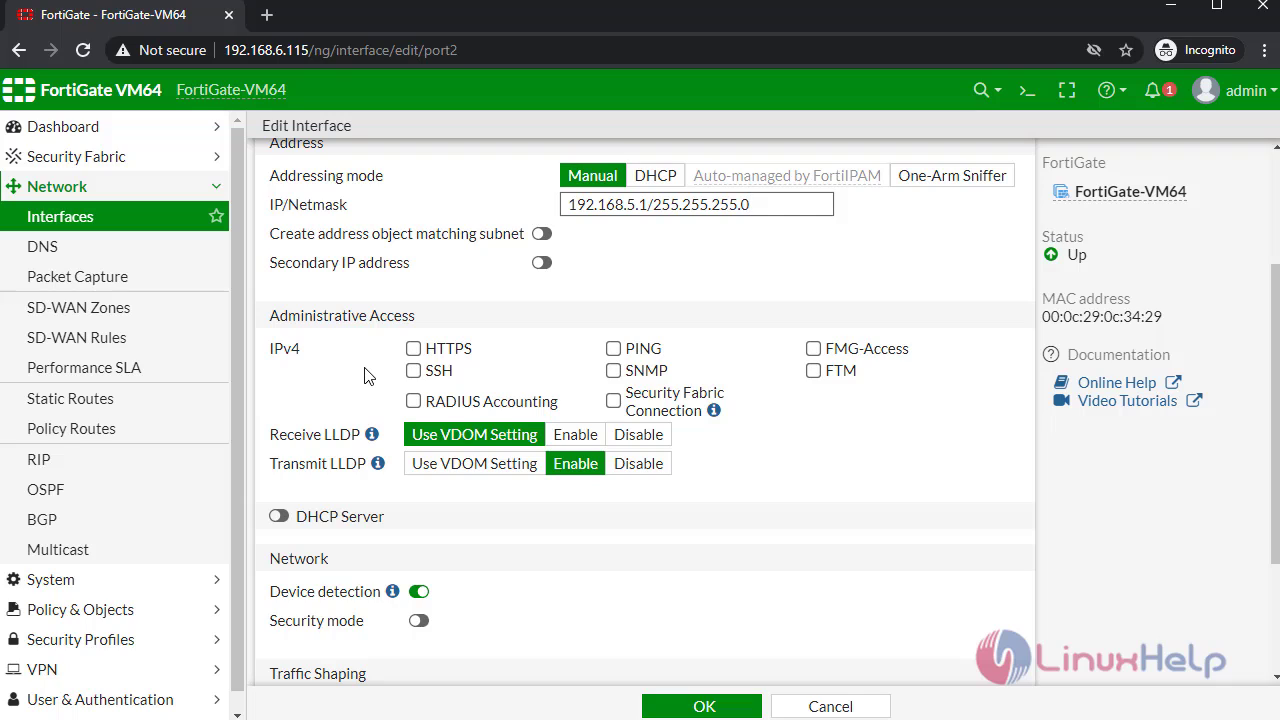
left_click(414, 350)
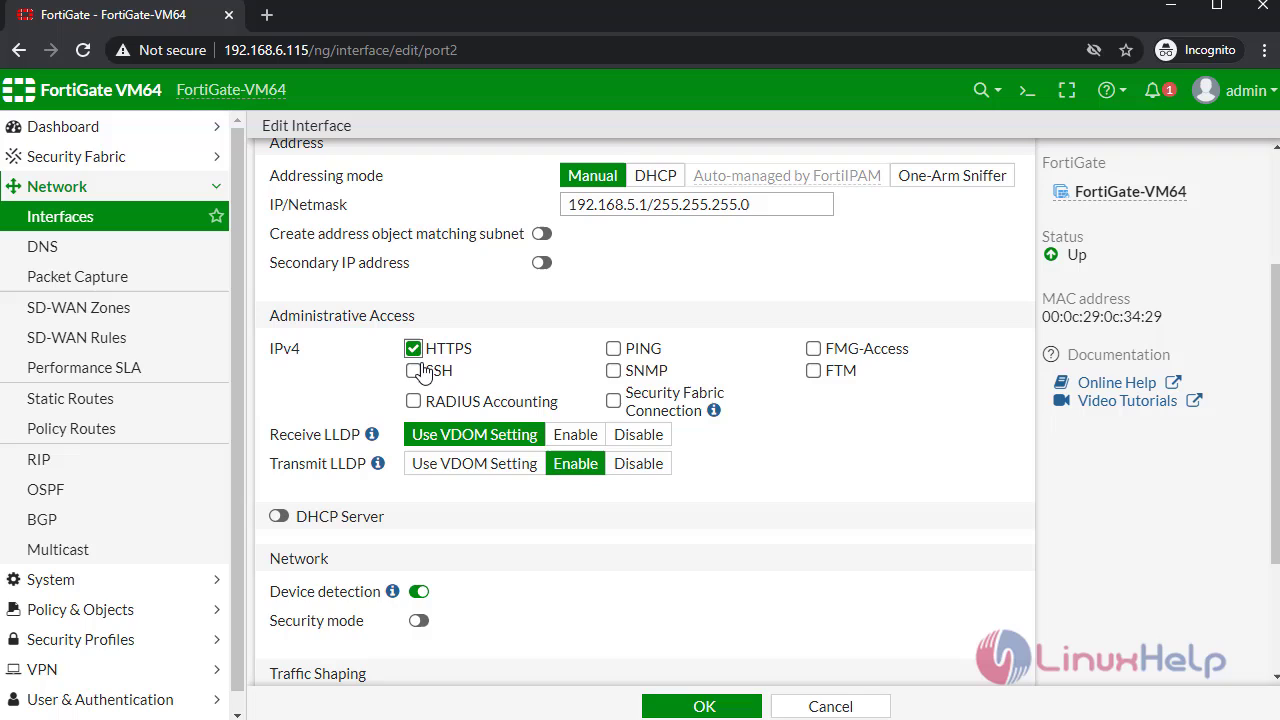
left_click(414, 371)
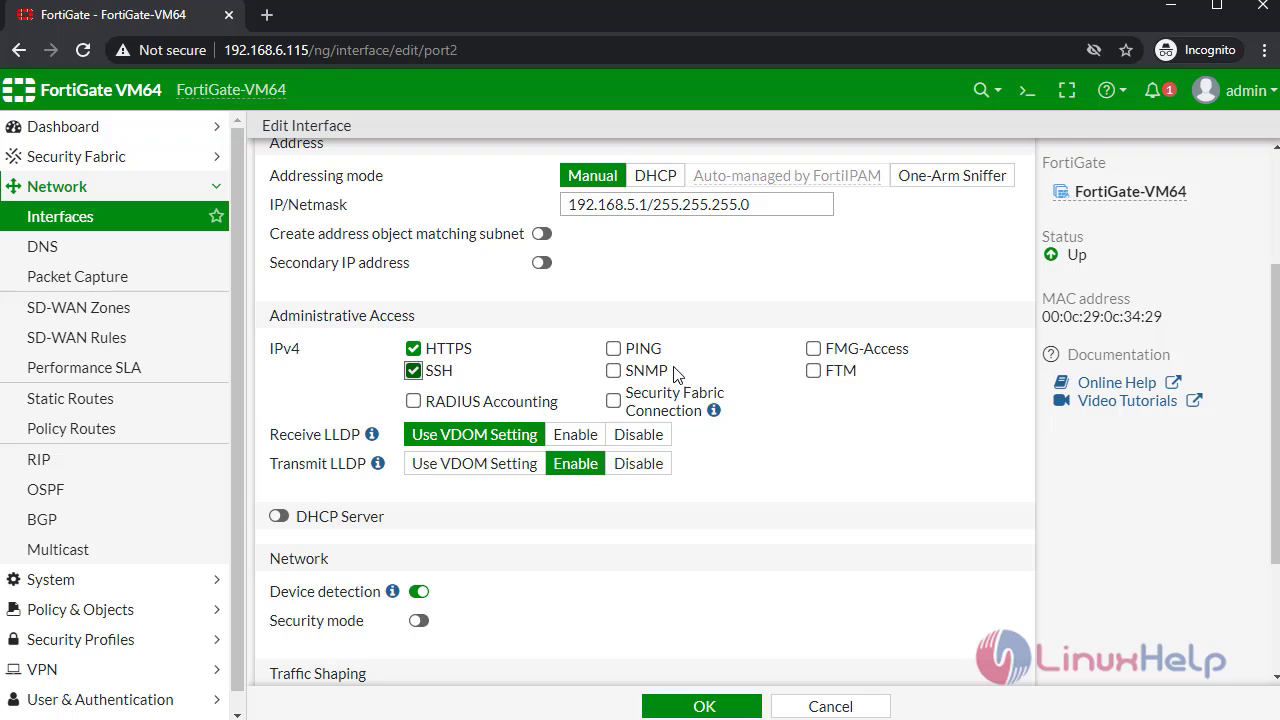
left_click(613, 348)
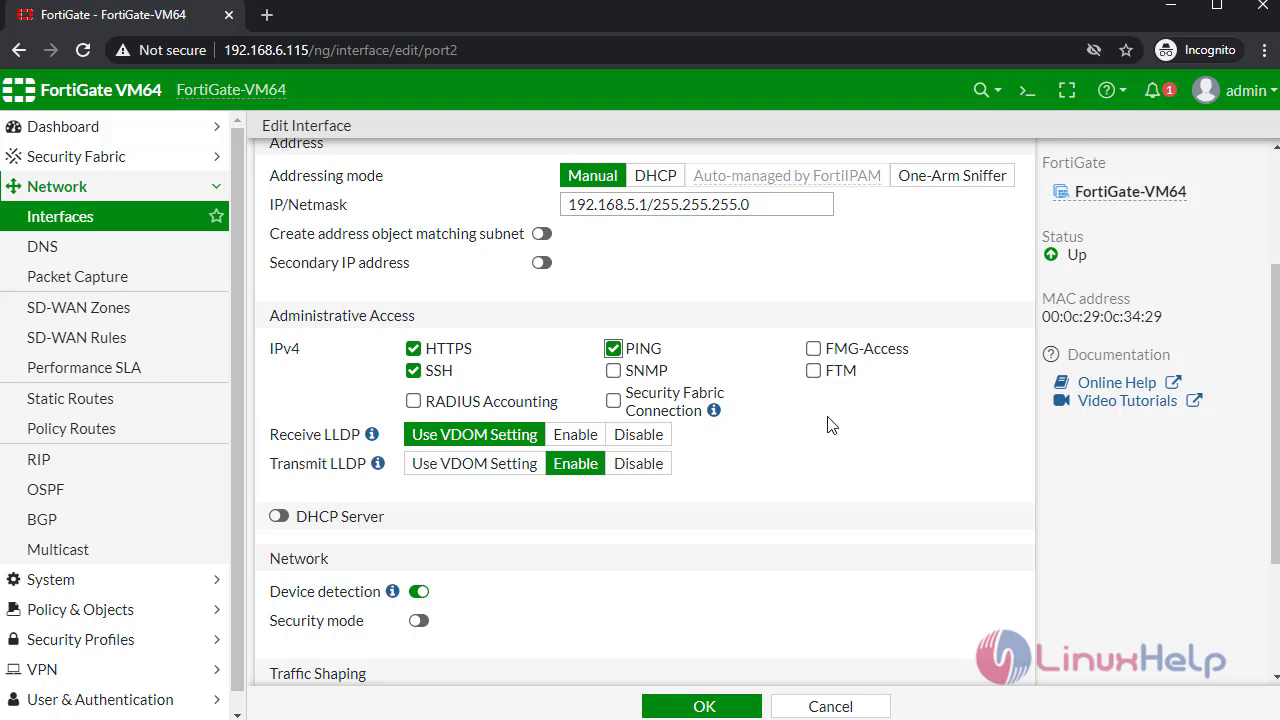
scroll(828, 425, "down", 1)
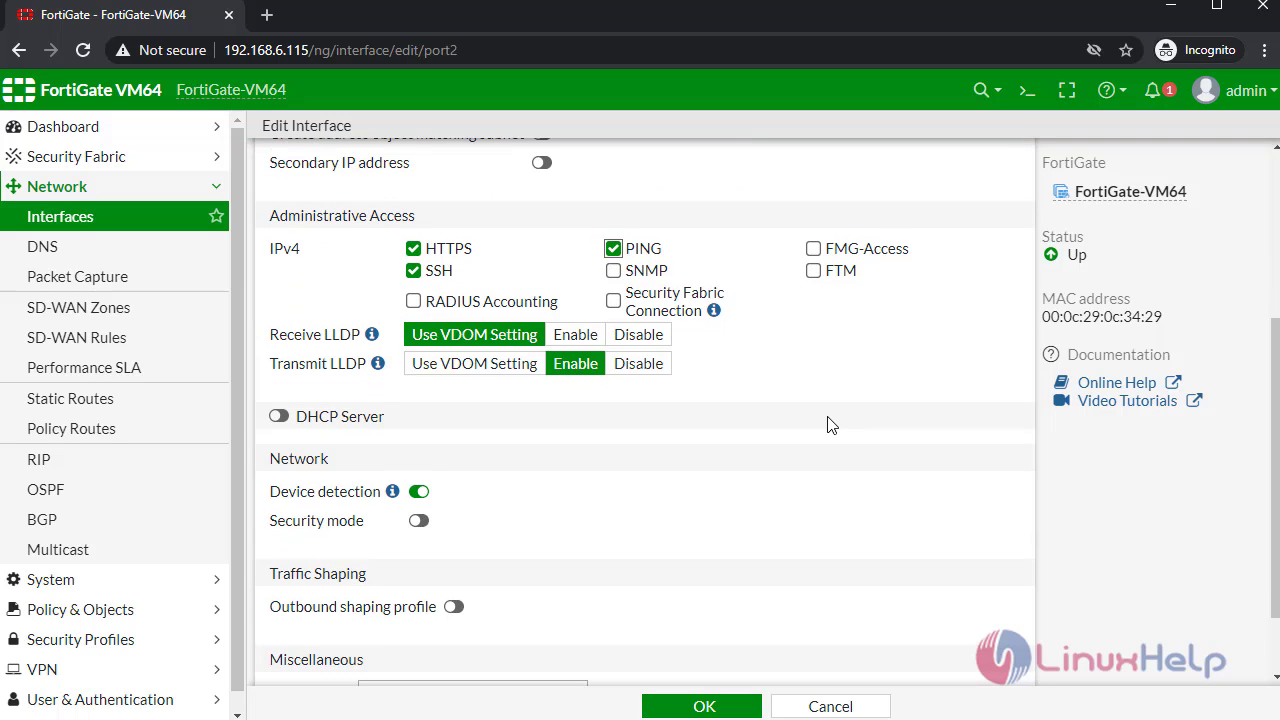
scroll(828, 425, "down", 1)
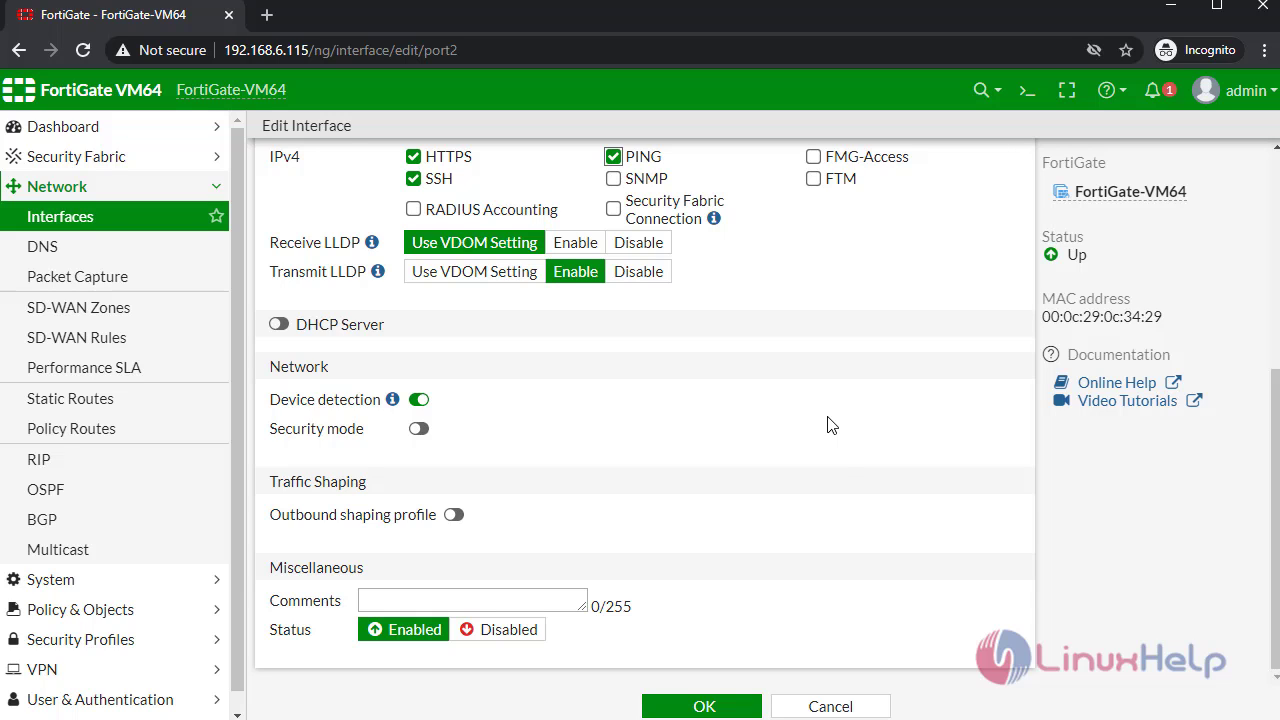
left_click(720, 707)
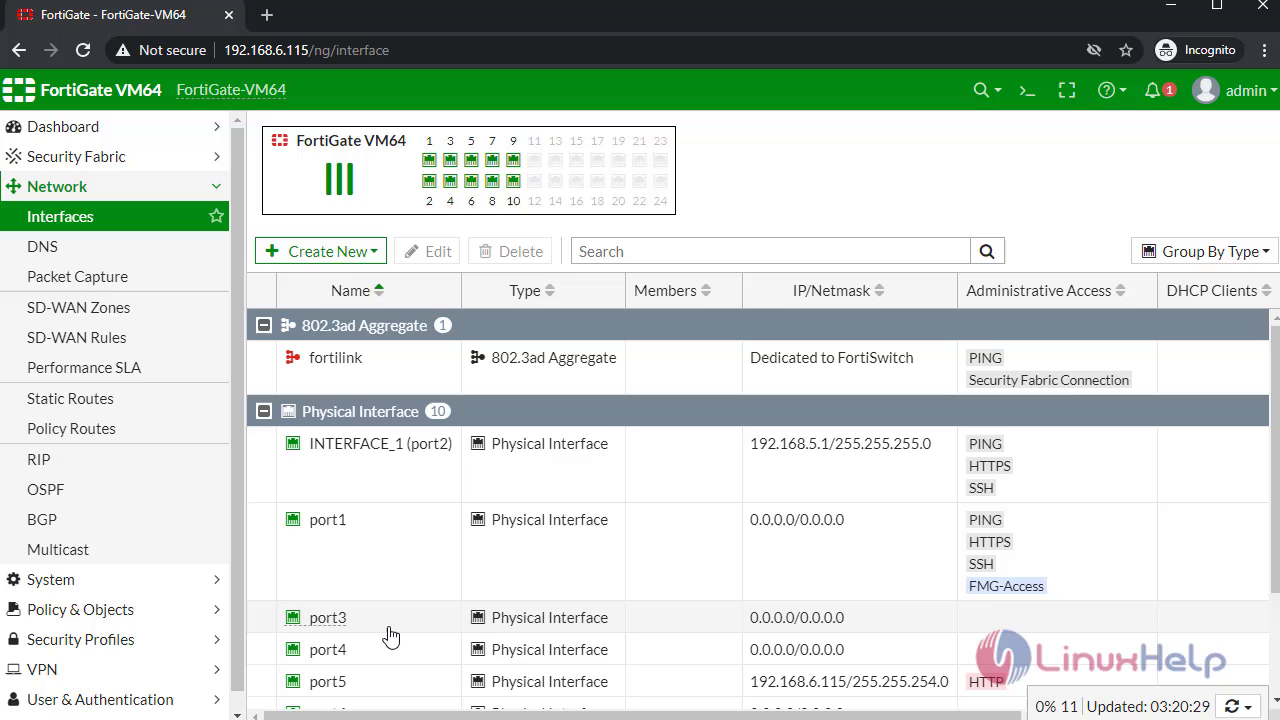
Edit port3 with alias INTERFACE_2, role LAN and IP/Netmask 192.168.4.1/255.255.255.0
right_click(388, 635)
left_click(446, 668)
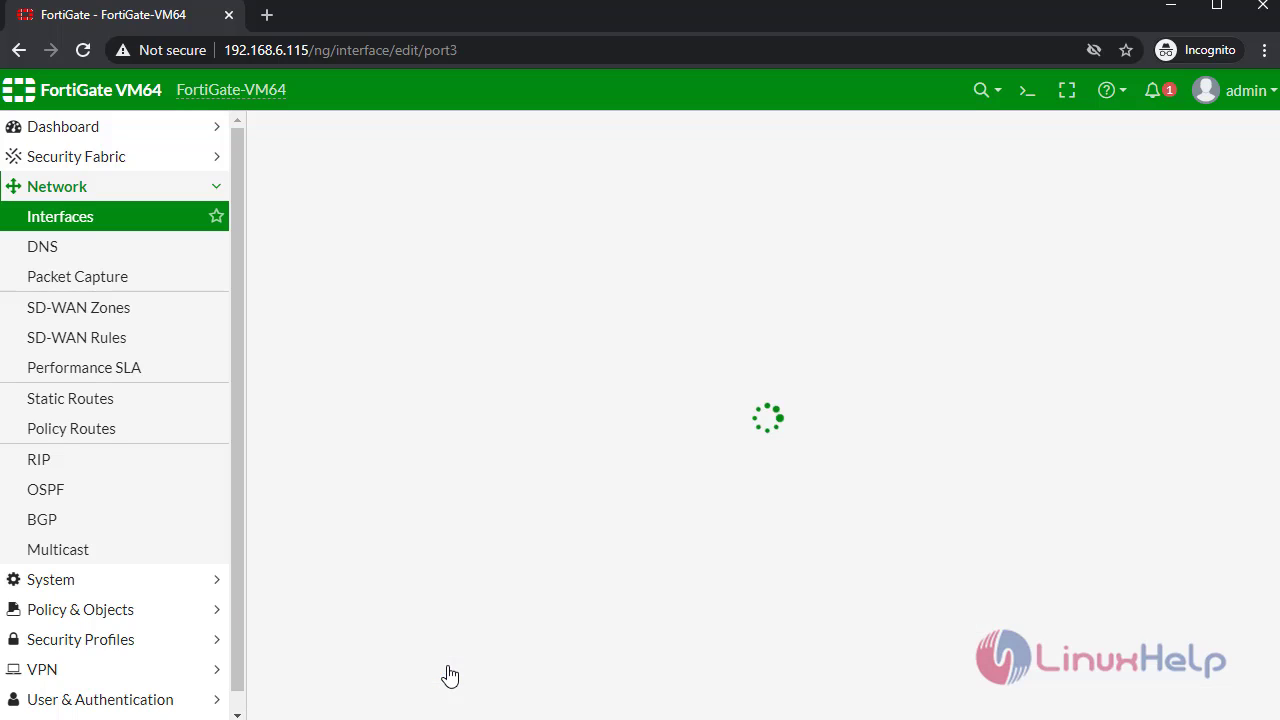
left_click(431, 205)
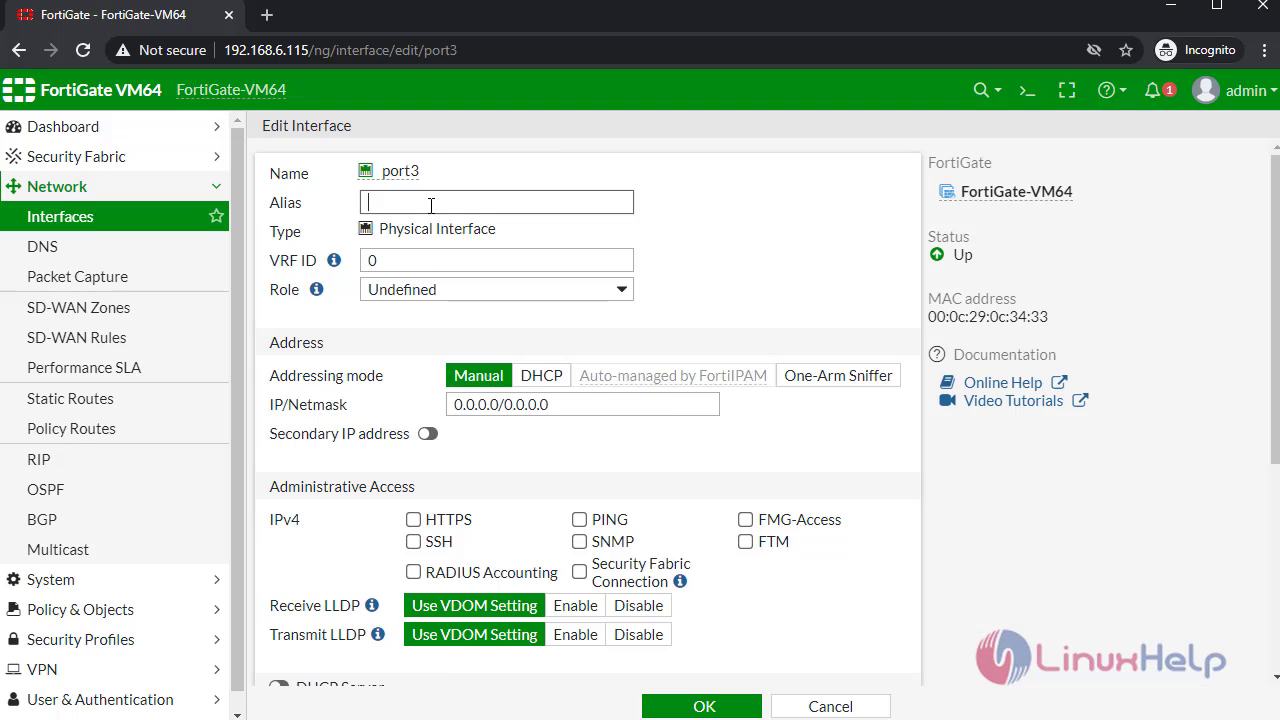
type("INTERFACE_2")
left_click(624, 292)
left_click(601, 313)
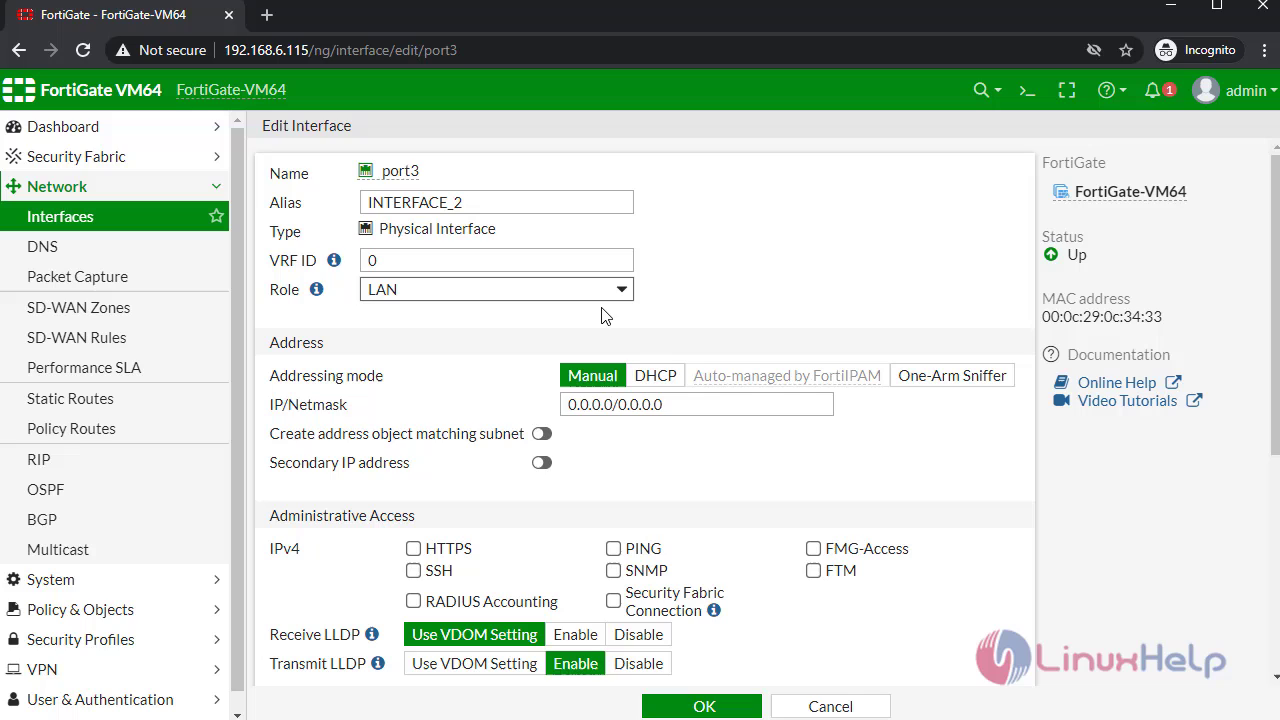
left_click_drag(838, 404, 565, 403)
type("1")
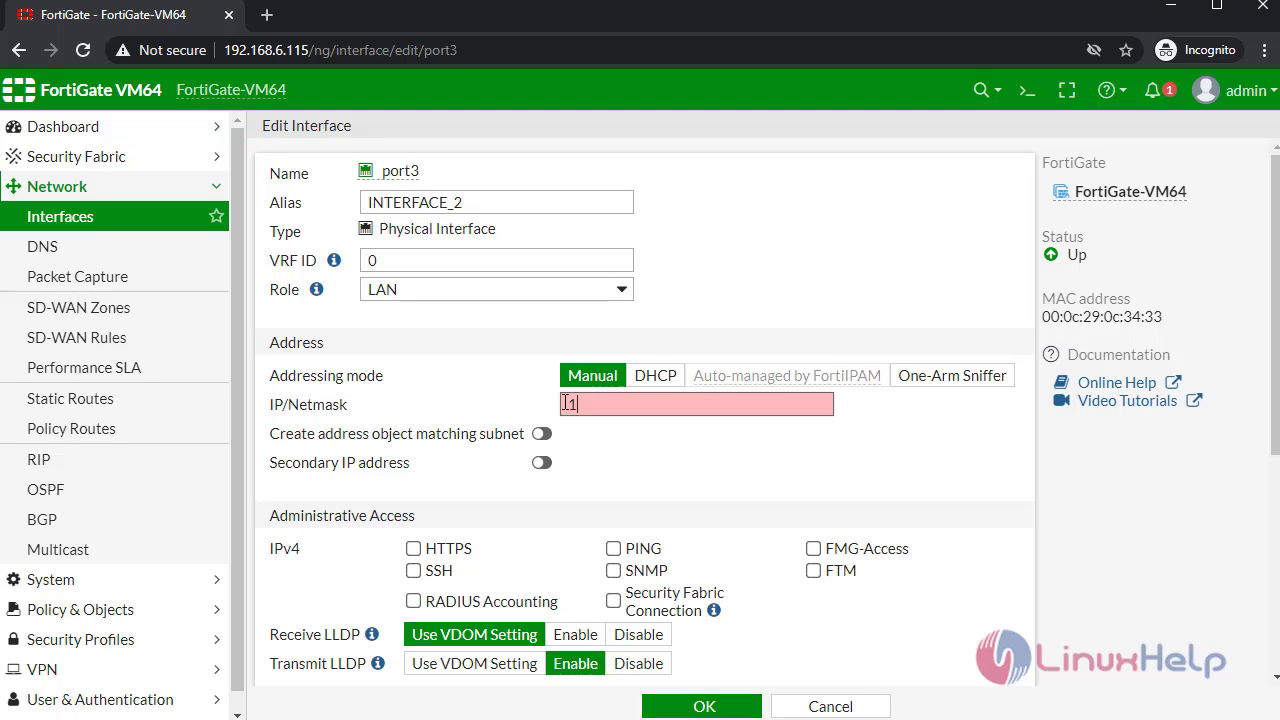
type("92.168.4.1/255.")
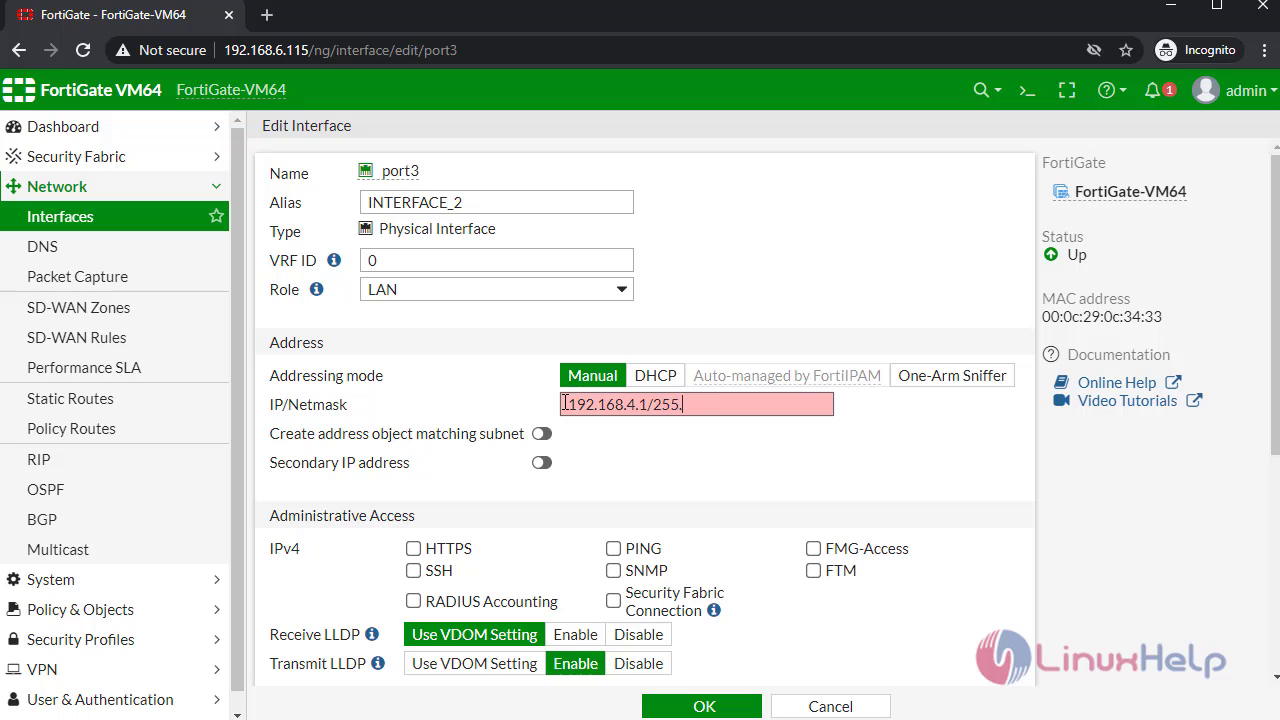
type("255.255.0")
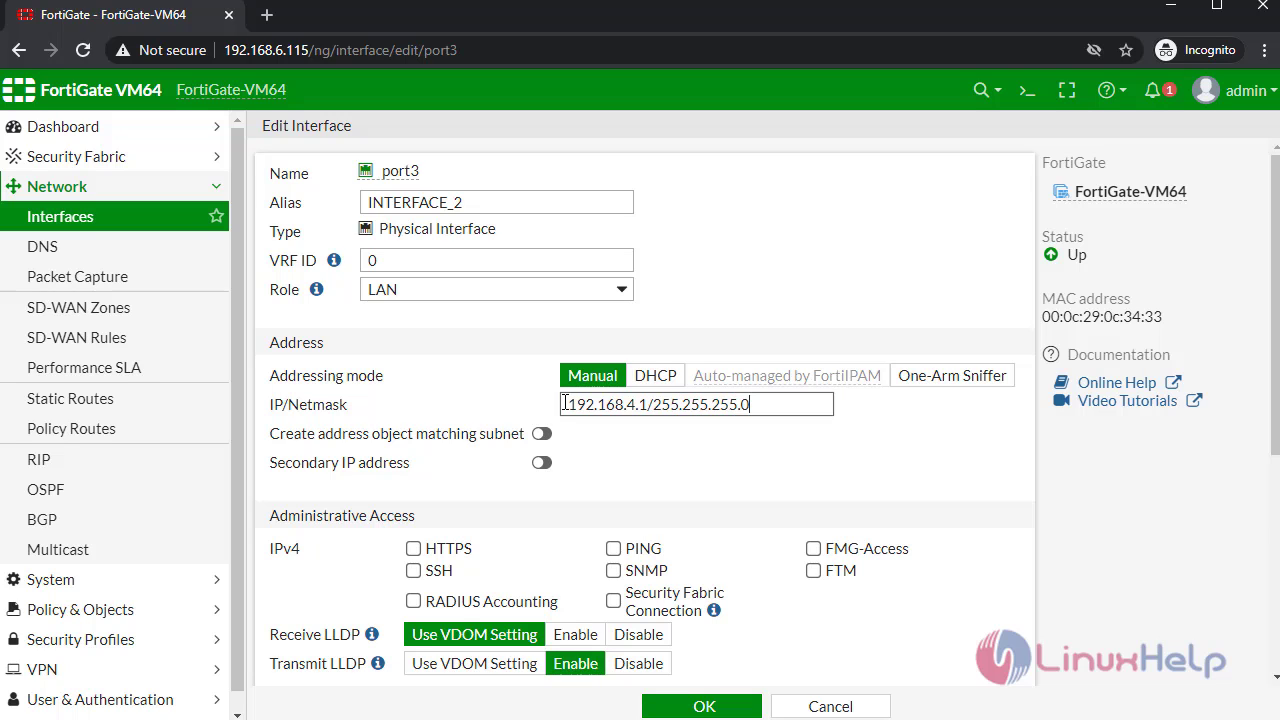
Enable HTTPS, SSH and PING administrative access on port3 and save it
scroll(565, 403, "down", 1)
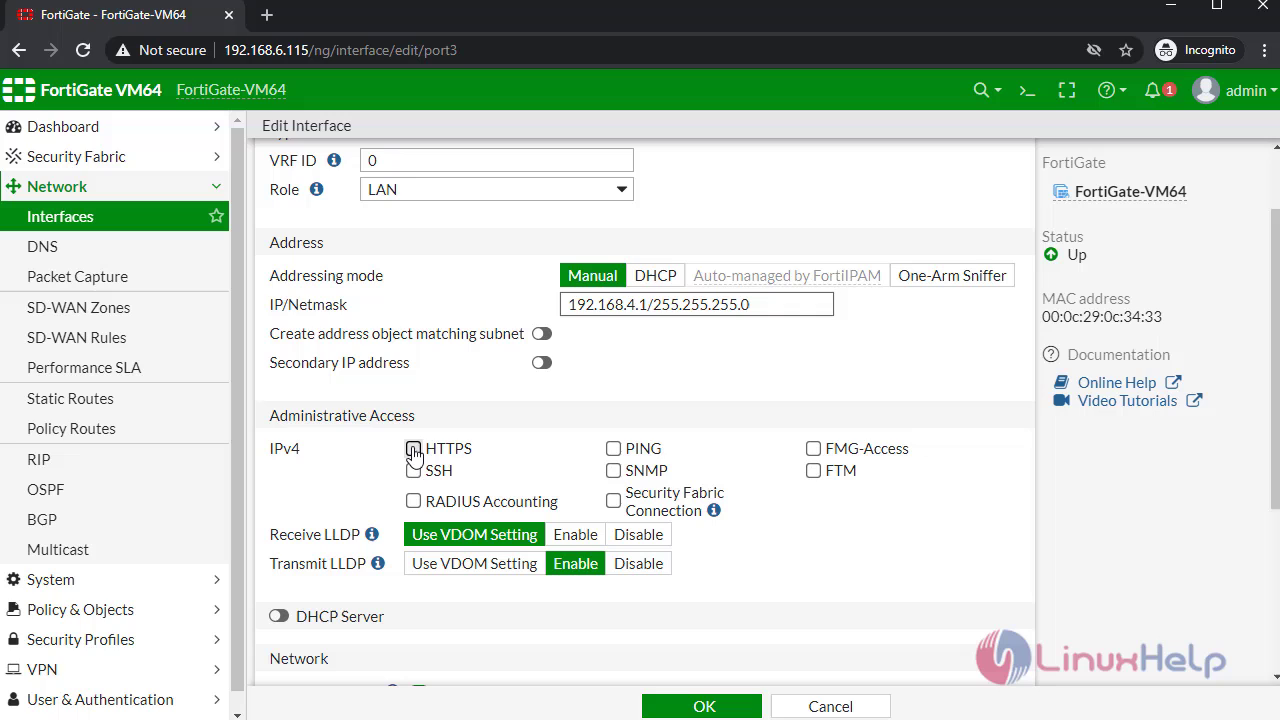
left_click(413, 450)
left_click(413, 470)
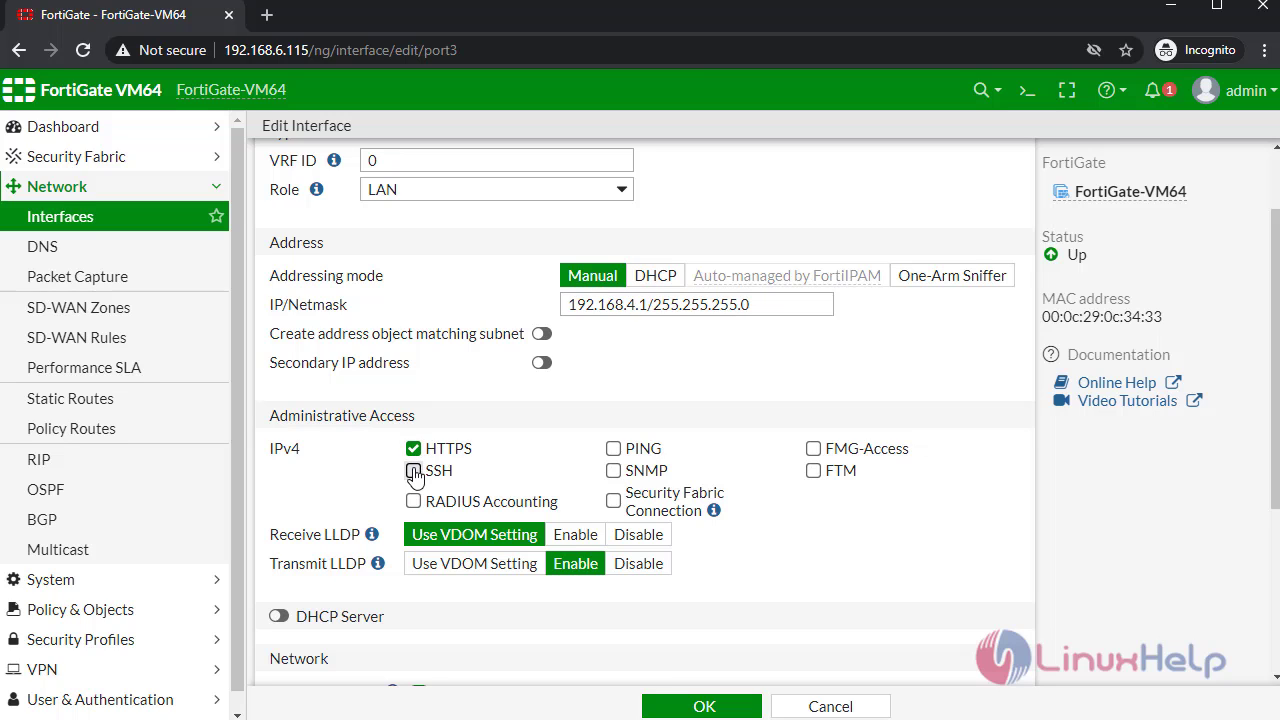
left_click(613, 449)
scroll(920, 508, "down", 3)
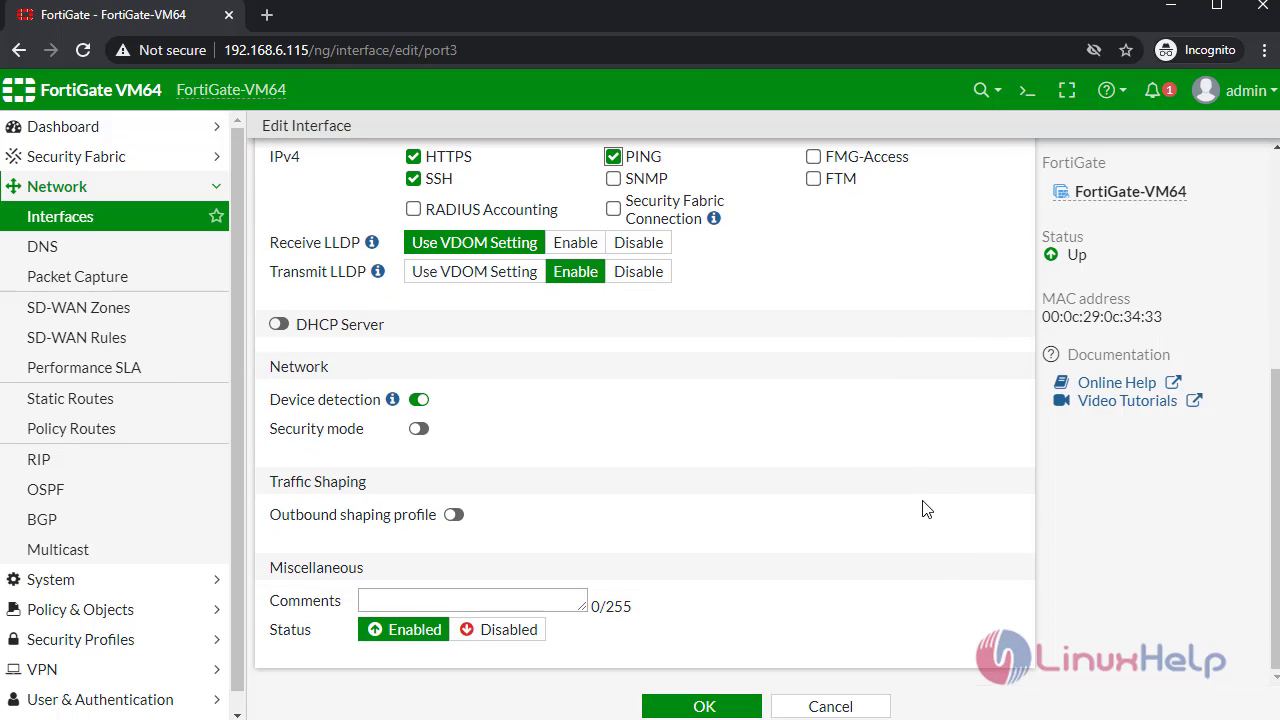
left_click(727, 713)
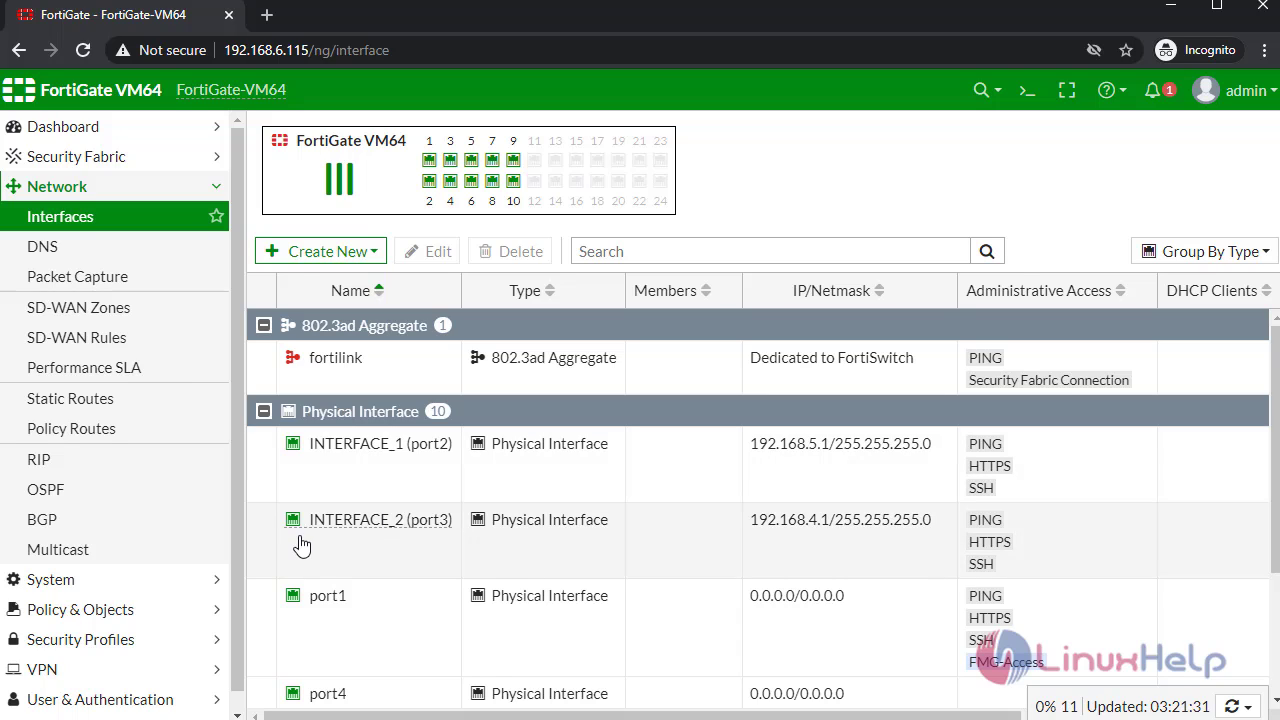
Go to Policy & Objects > Addresses and start creating a new entry
scroll(181, 513, "down", 1)
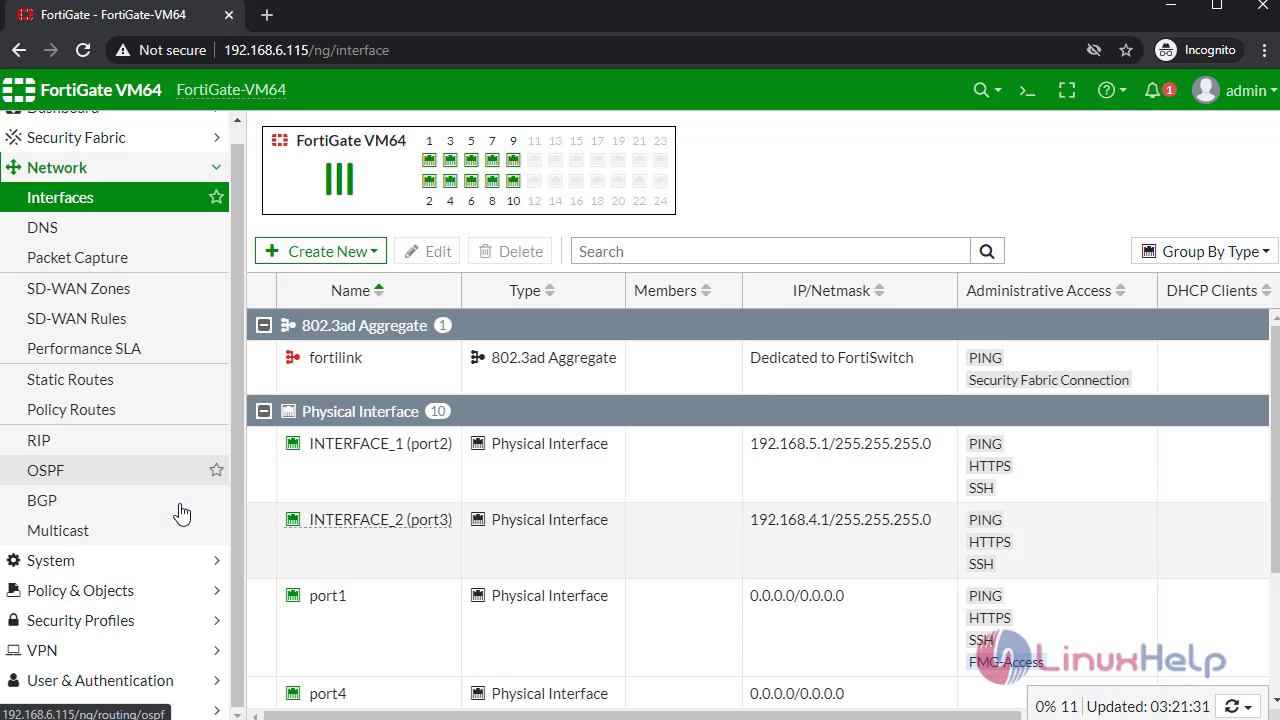
left_click(127, 595)
left_click(90, 331)
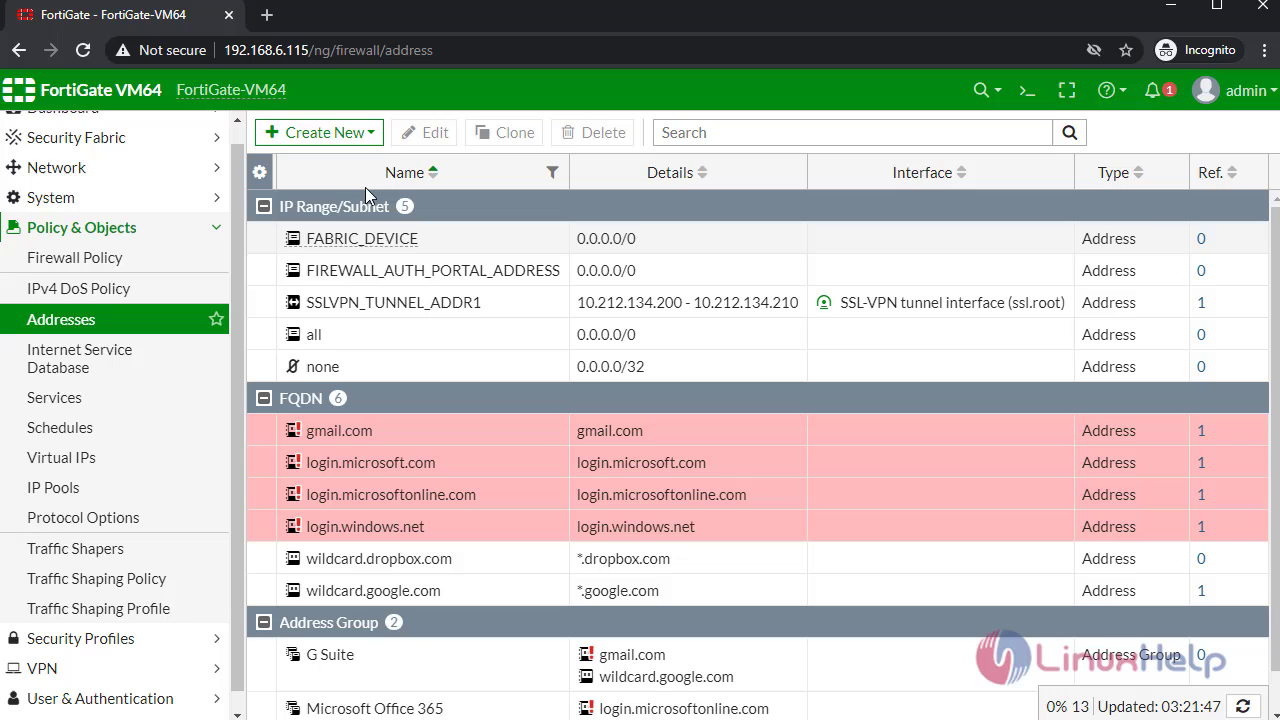
left_click(335, 133)
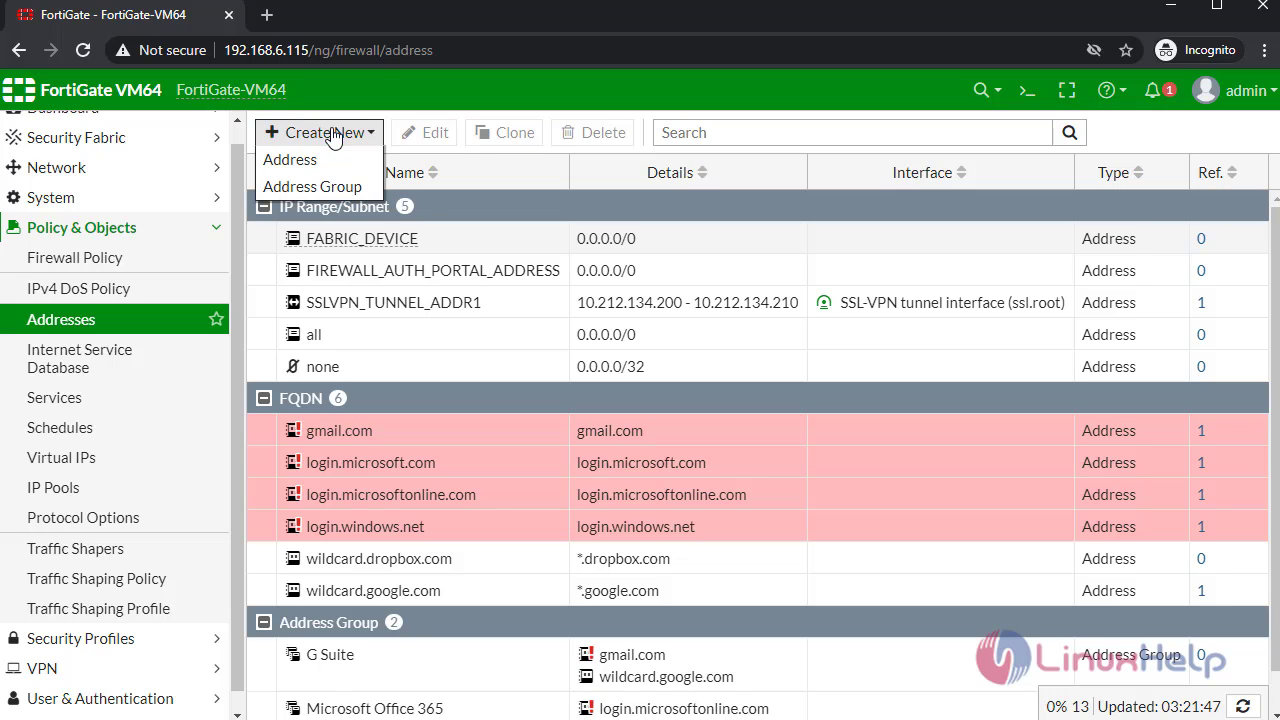
Create address ADDRESS_1 as IP range 192.168.5.1-192.168.5.254 on INTERFACE_1 (port2)
left_click(336, 161)
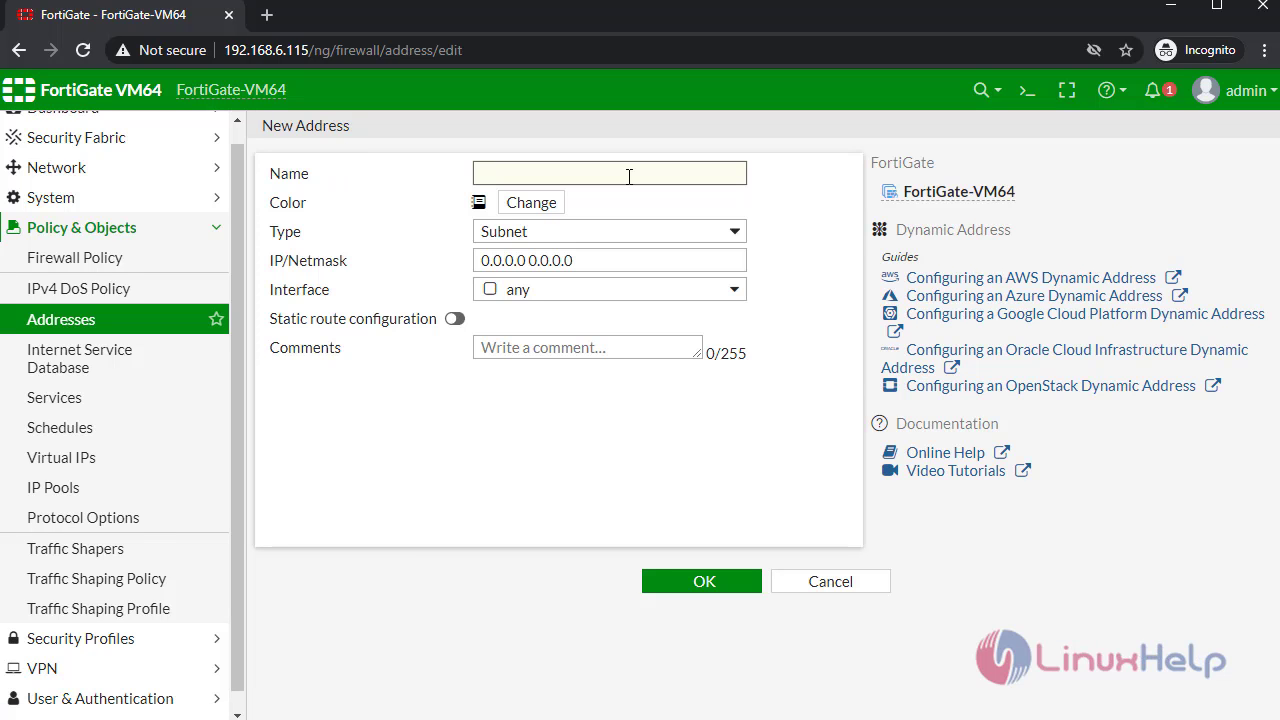
type("ADDRESS")
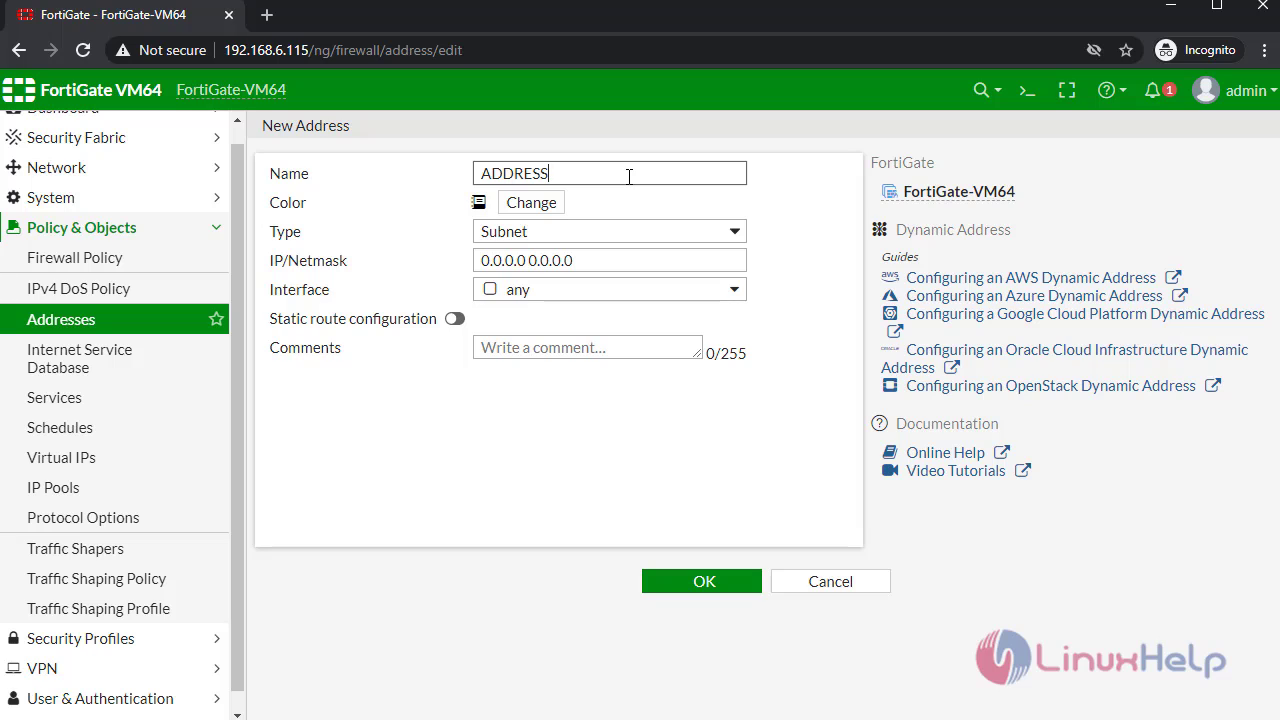
type("_1")
left_click(741, 232)
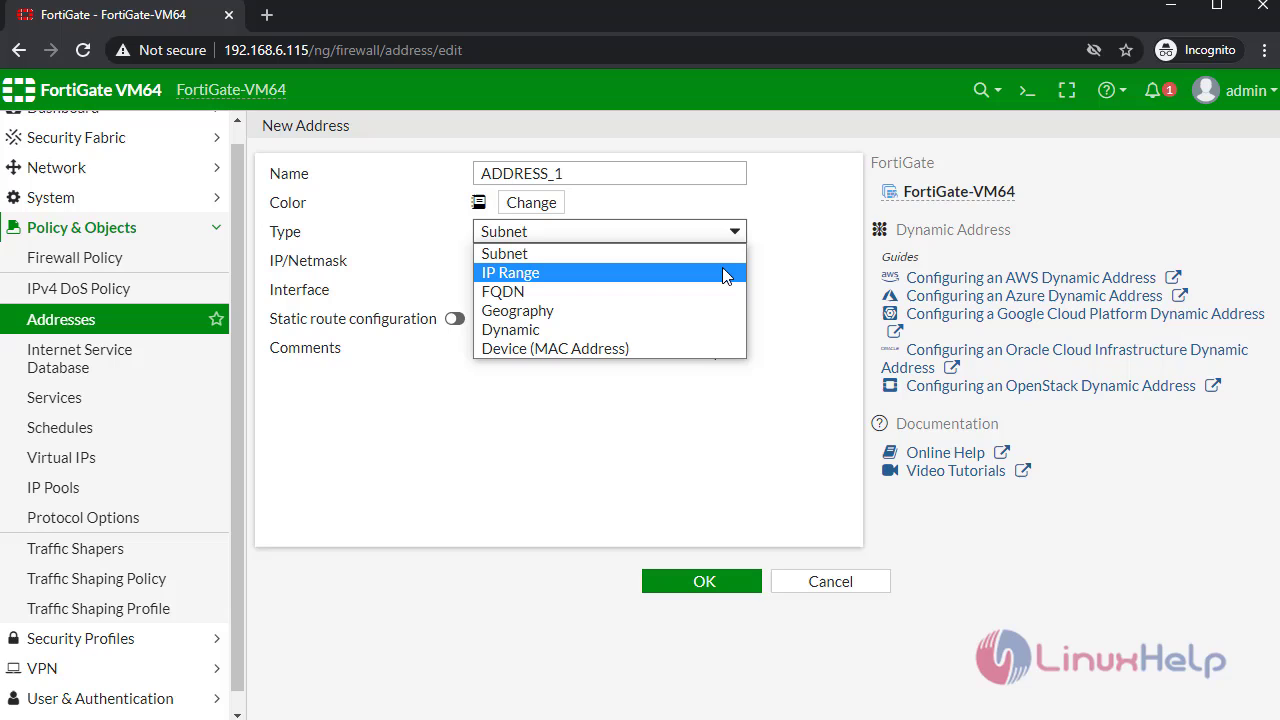
left_click(722, 270)
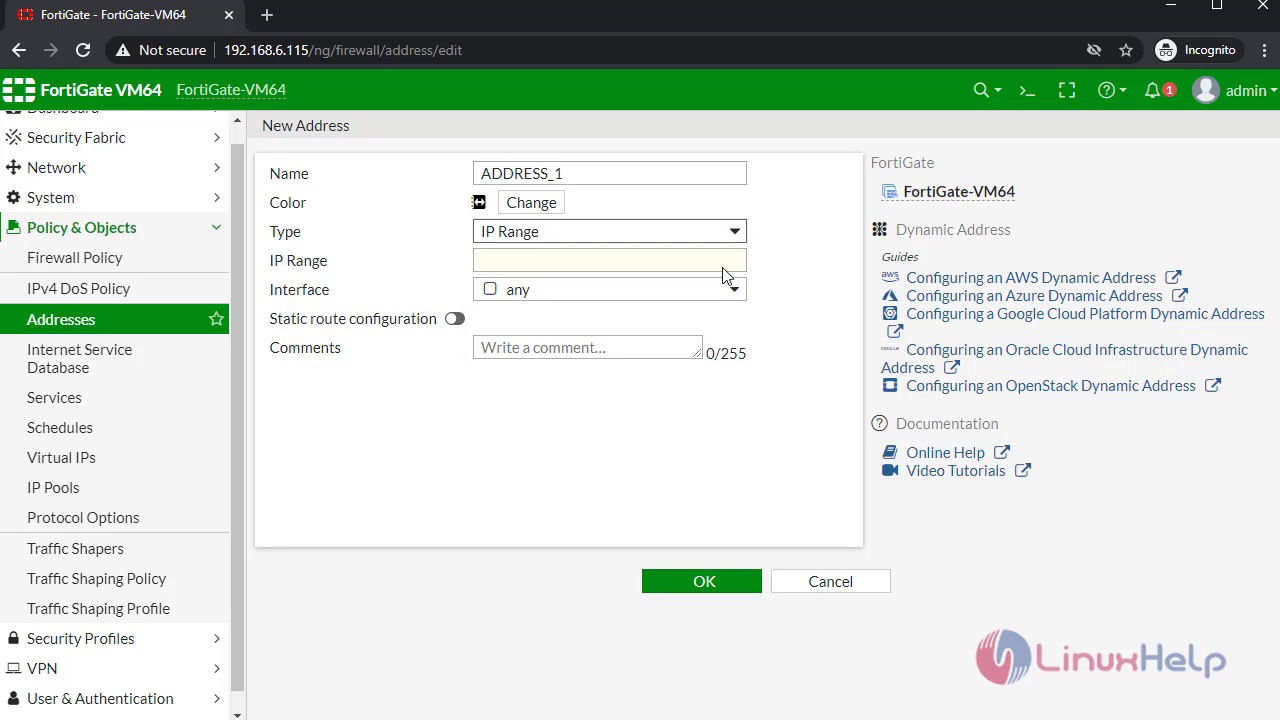
left_click(720, 264)
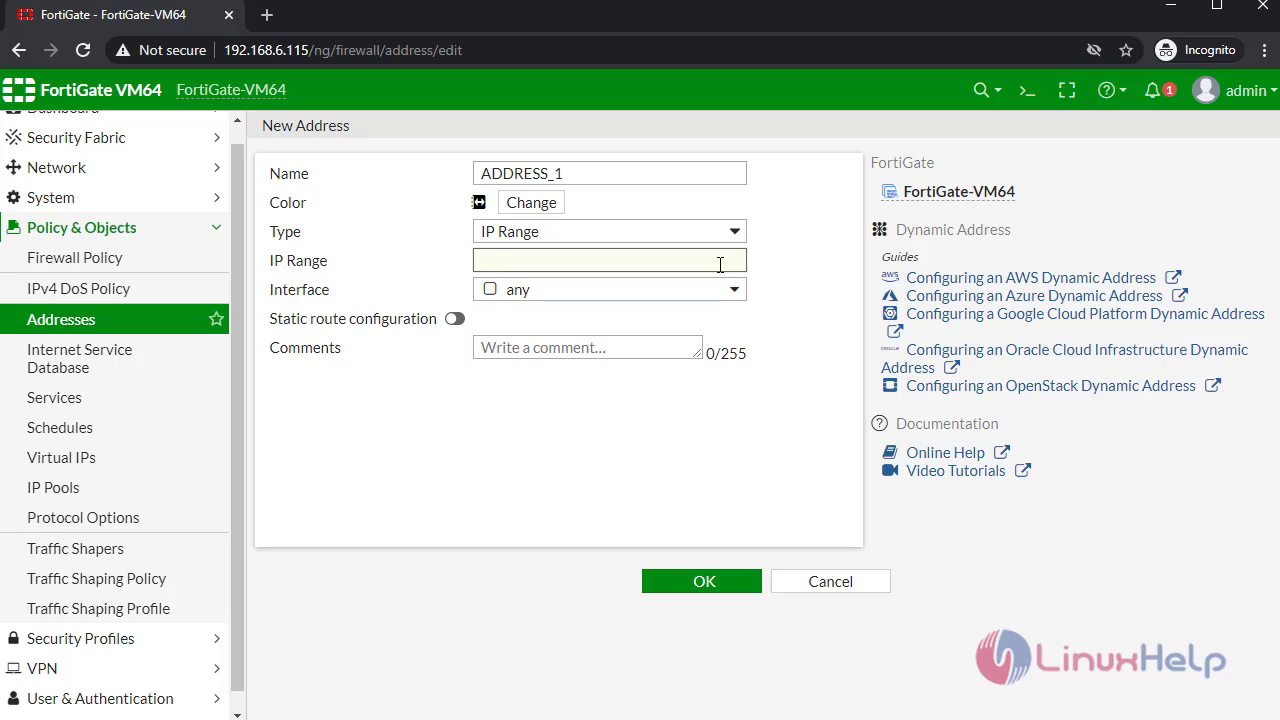
type("192.168.5.1-192.168.5.254")
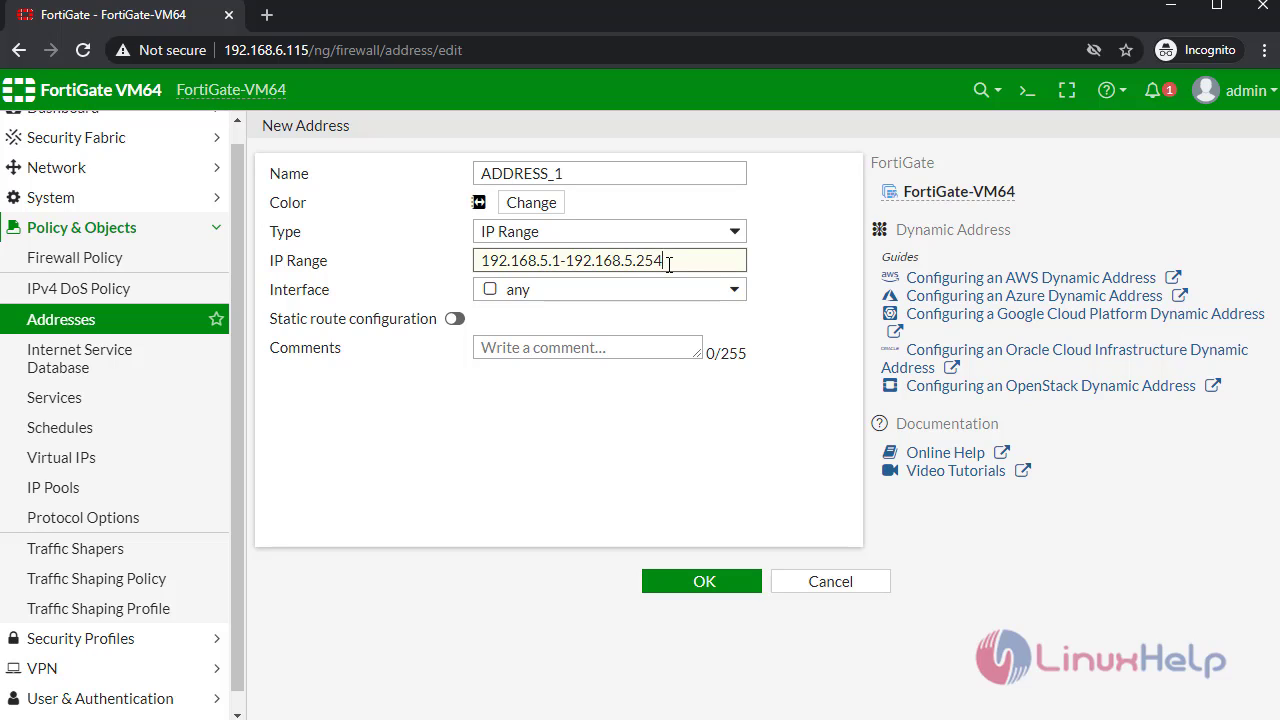
left_click(735, 290)
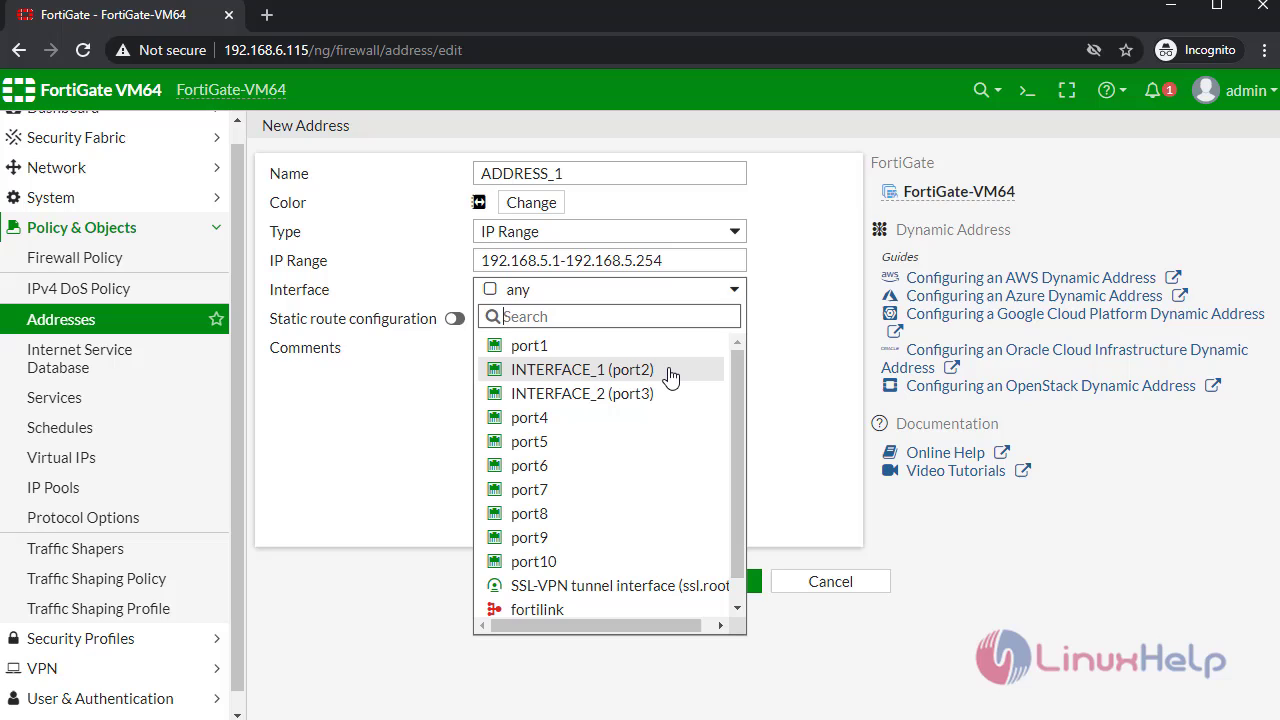
mouse_move(670, 376)
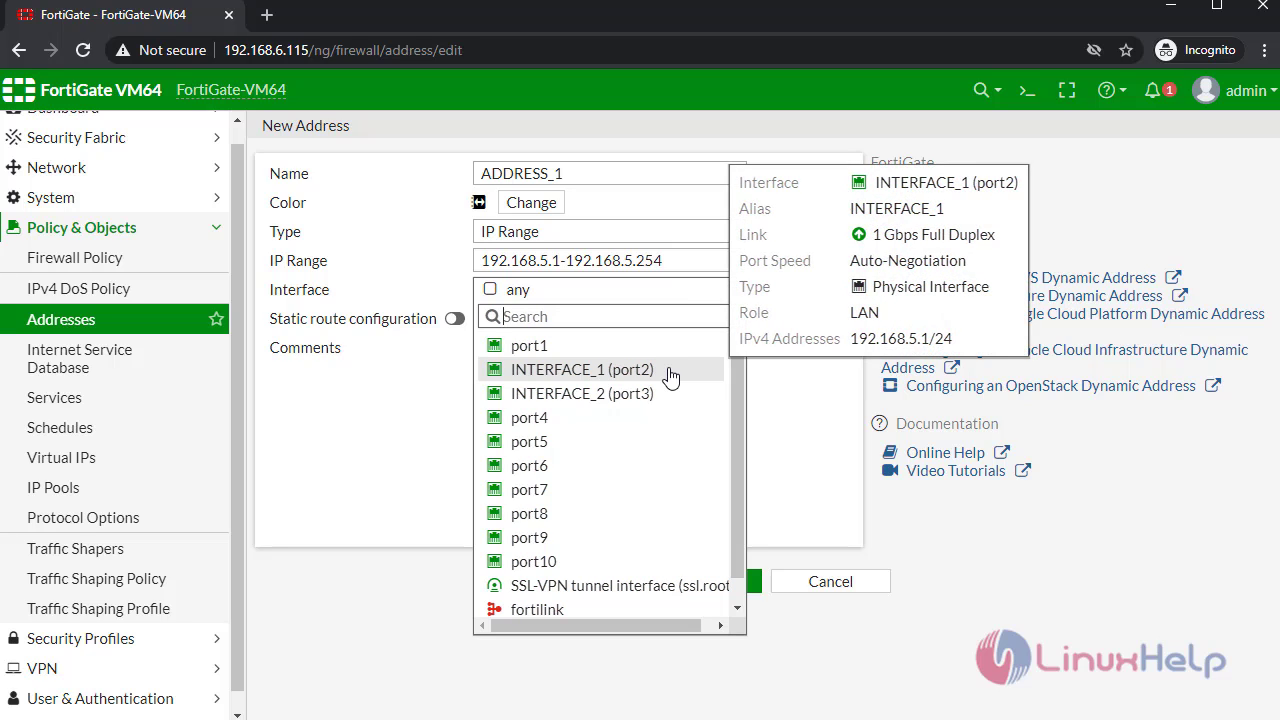
left_click(670, 373)
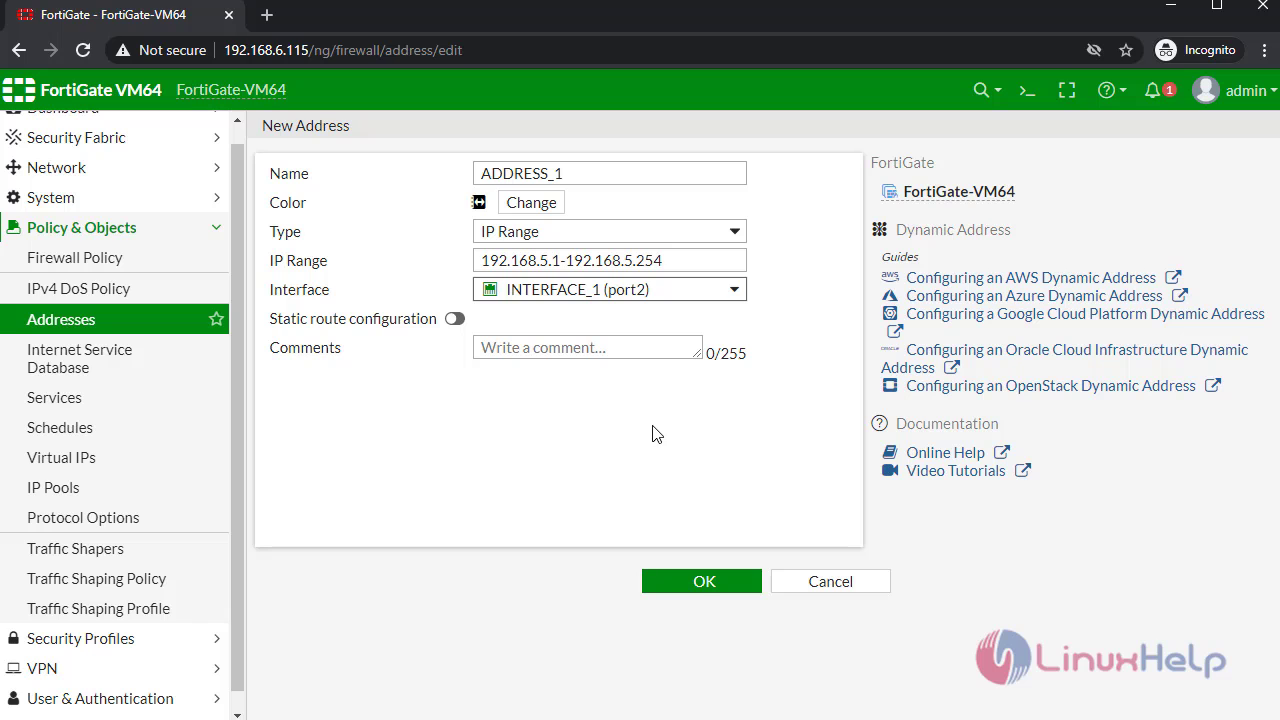
left_click(700, 581)
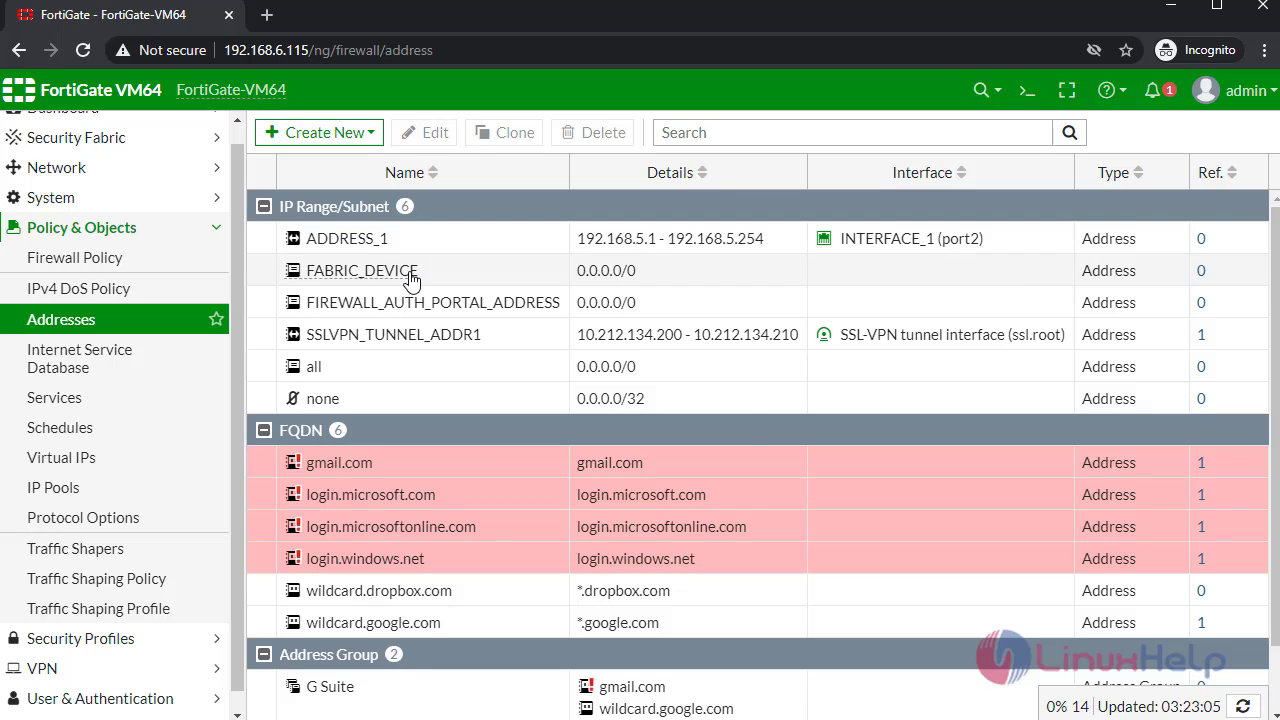
Switch from the address list to Policy & Objects > Firewall Policy
mouse_move(410, 274)
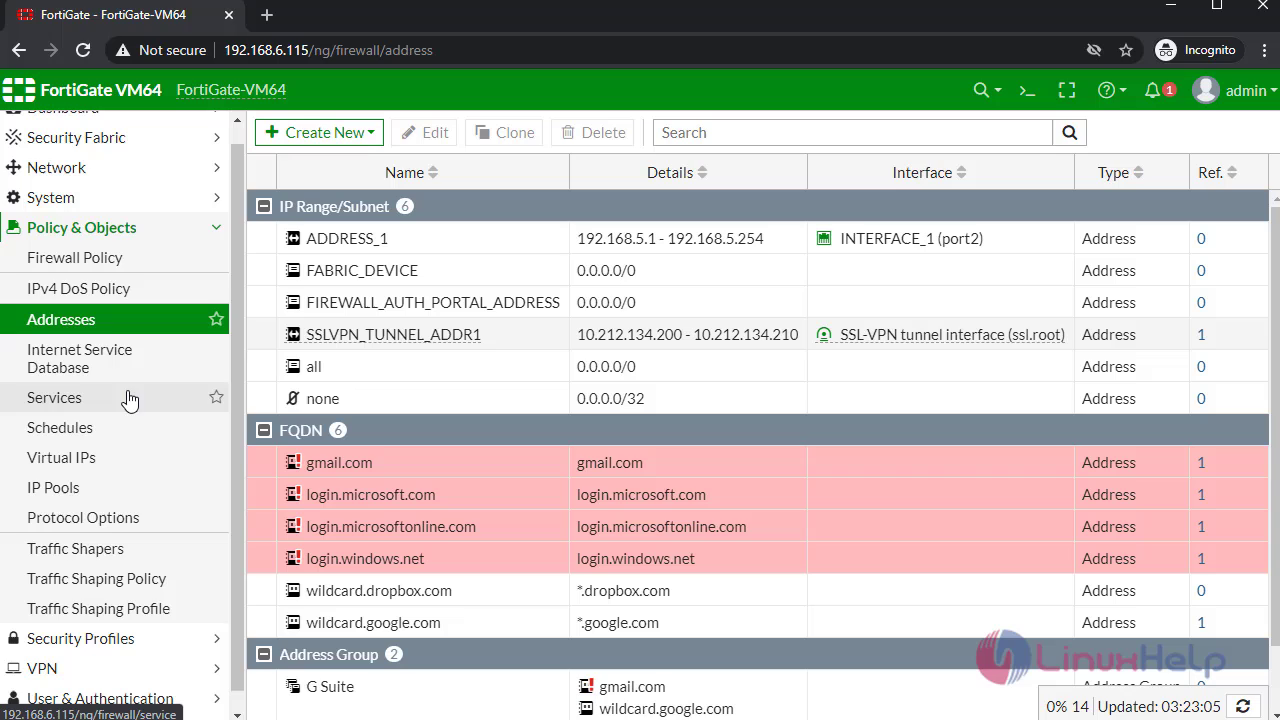
scroll(130, 400, "up", 1)
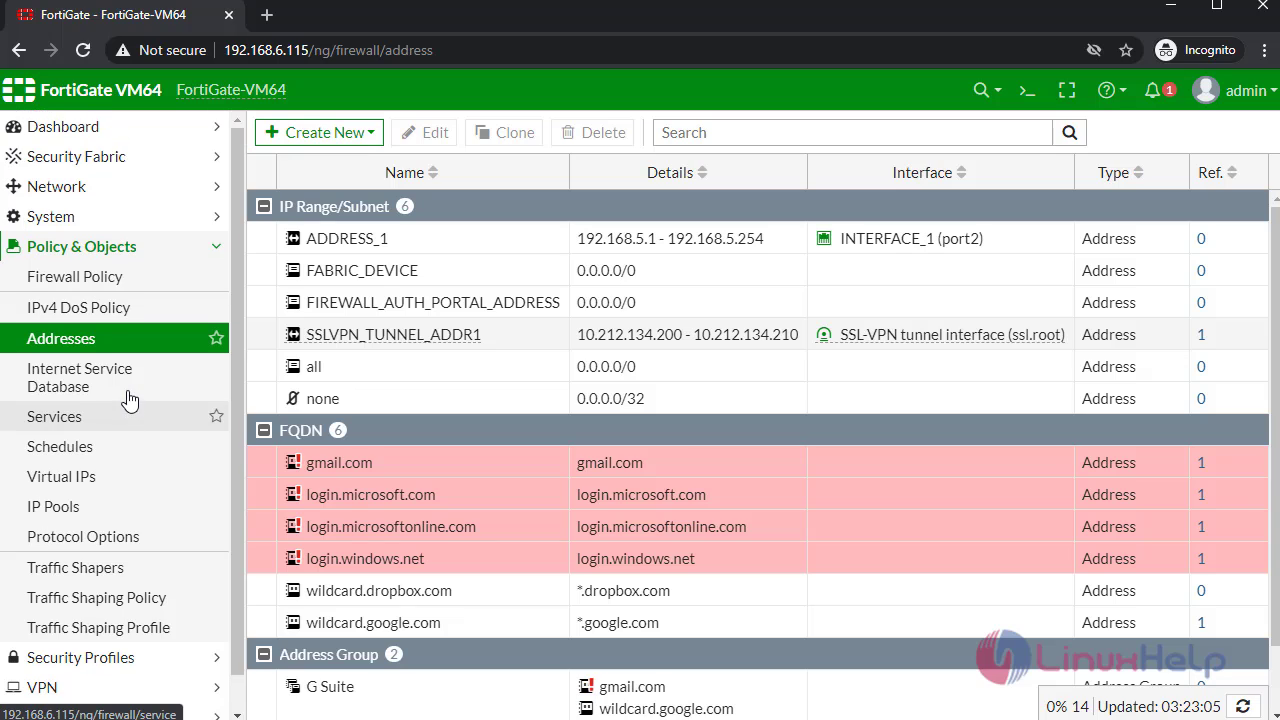
left_click(137, 287)
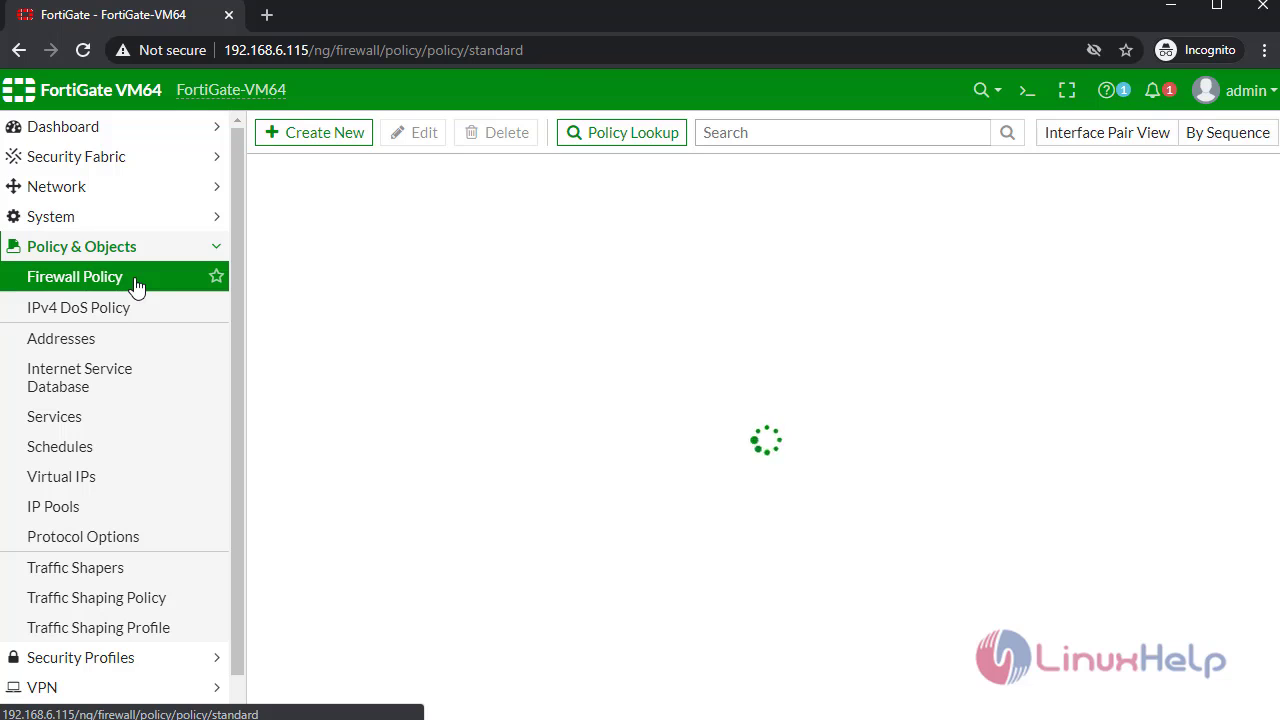
Start policy POLICY-1 with incoming INTERFACE_1 (port2) and outgoing INTERFACE_2 (port3)
left_click(322, 133)
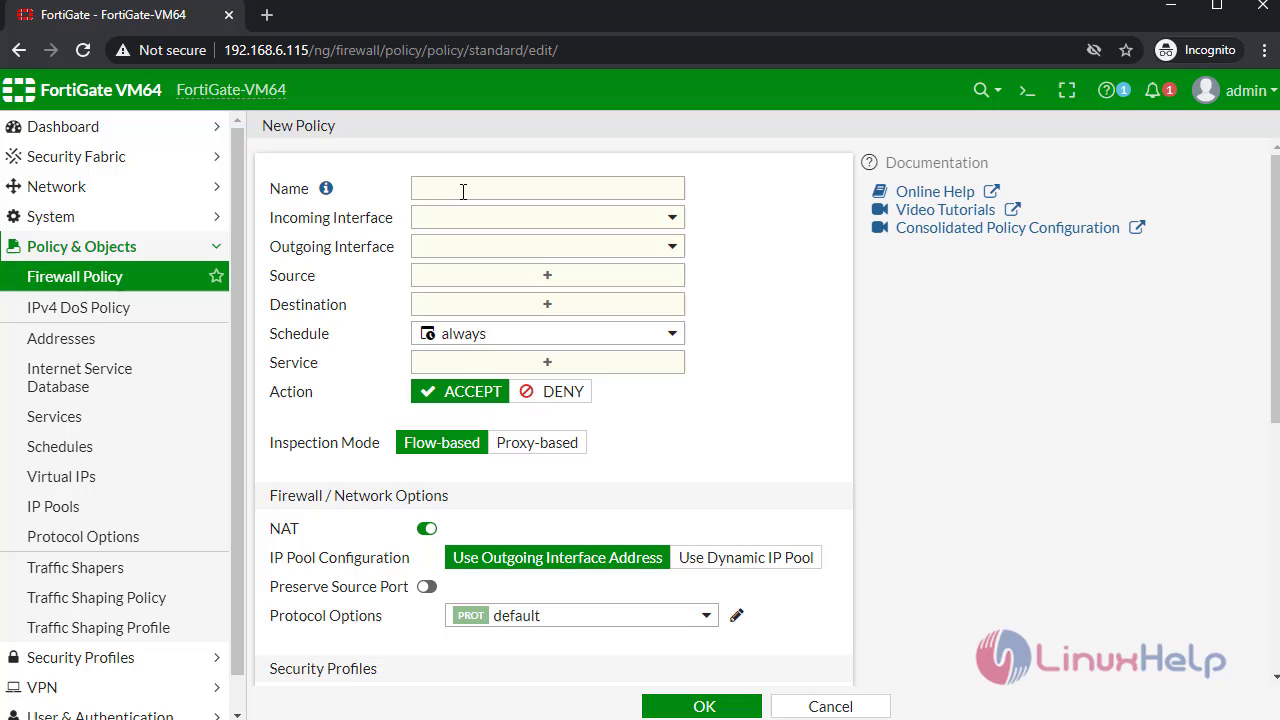
left_click(463, 191)
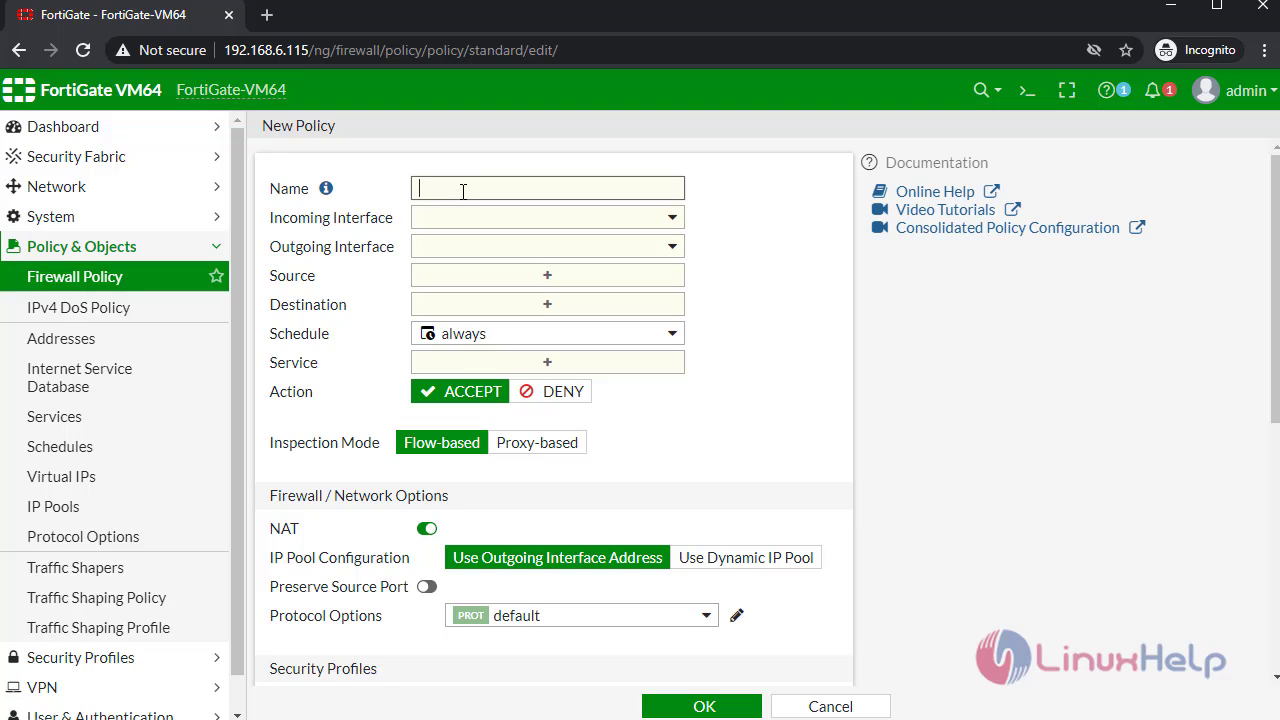
type("POLICY-1")
left_click(672, 218)
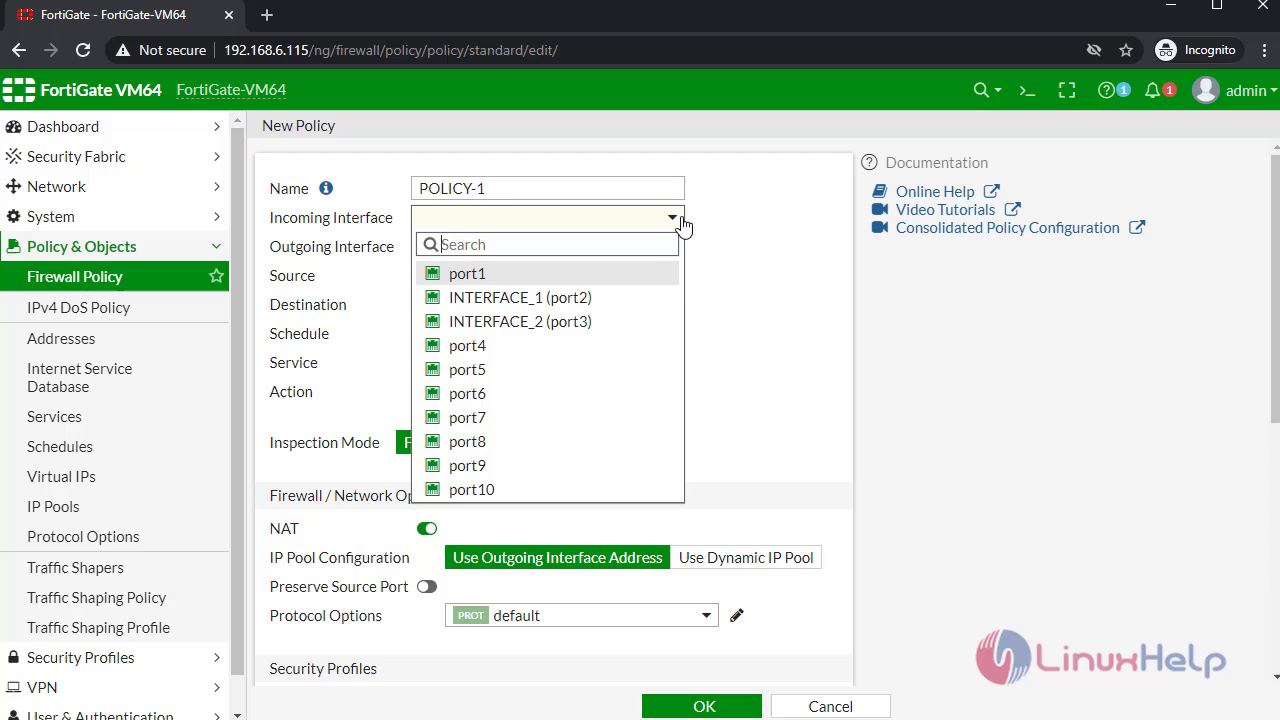
mouse_move(632, 303)
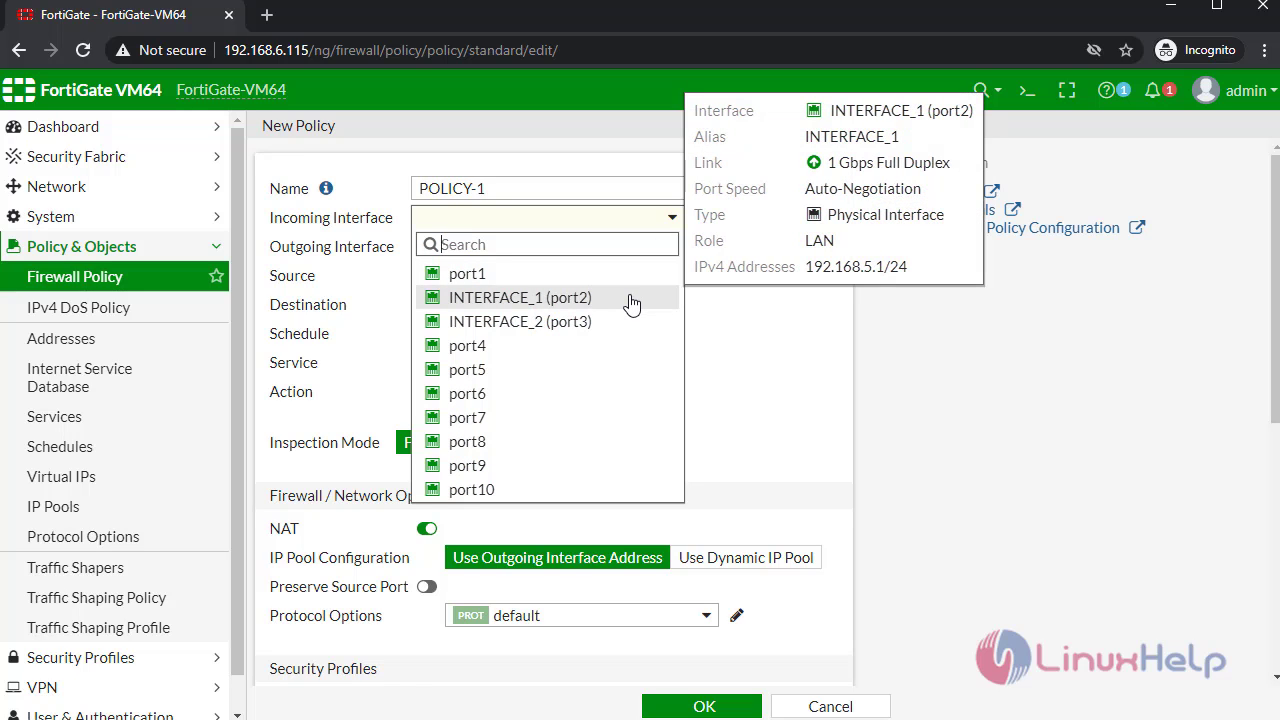
left_click(632, 300)
left_click(673, 250)
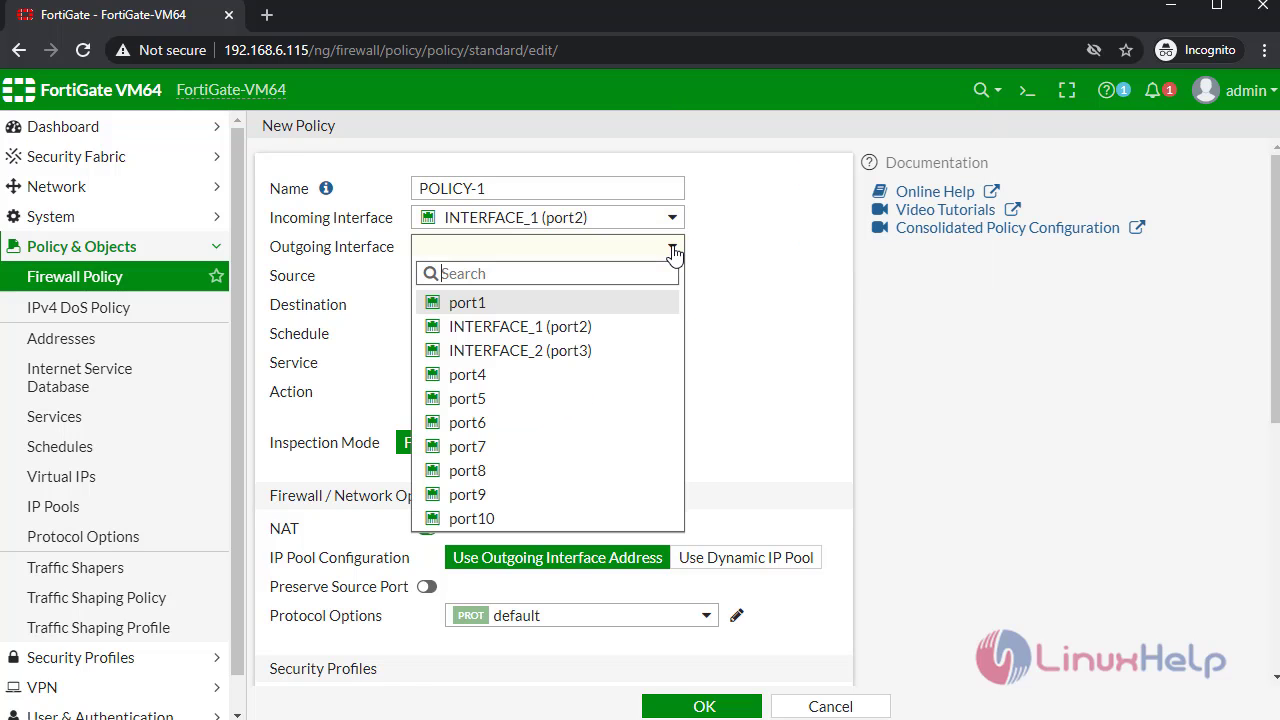
left_click(551, 355)
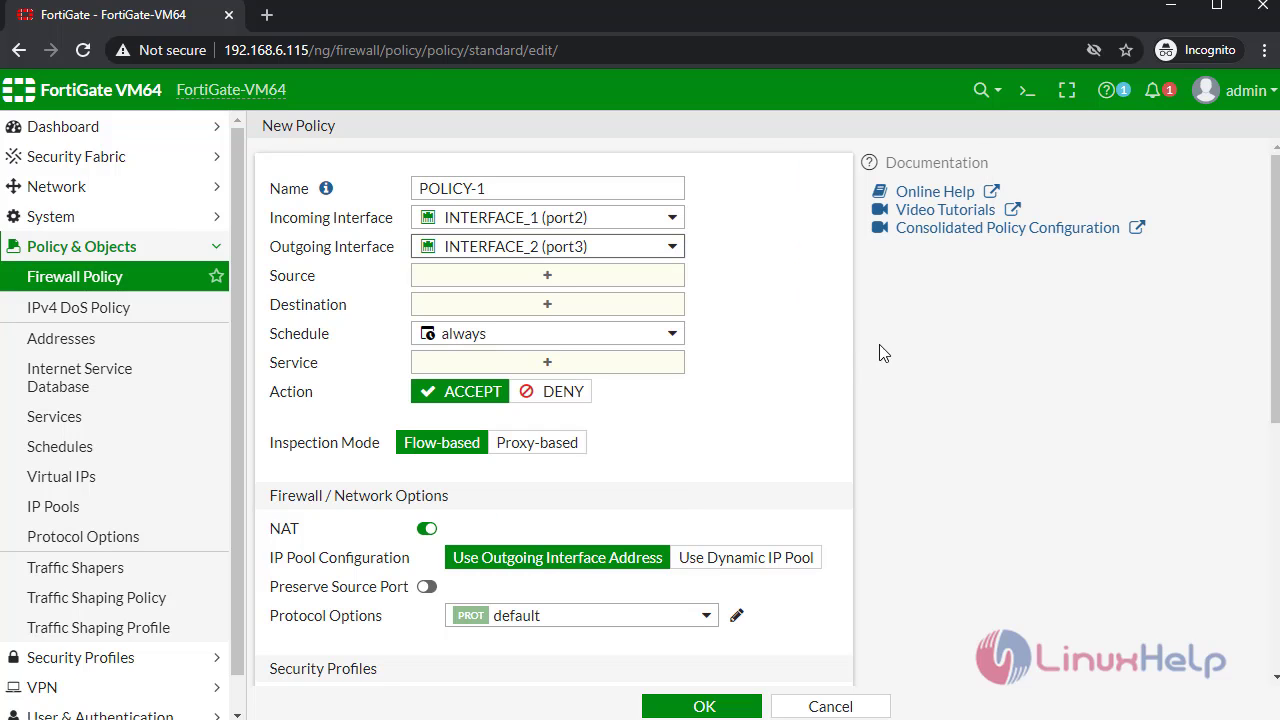
Set POLICY-1's source to ADDRESS_1 and destination to all, and add the HTTP service
left_click(547, 280)
left_click(888, 281)
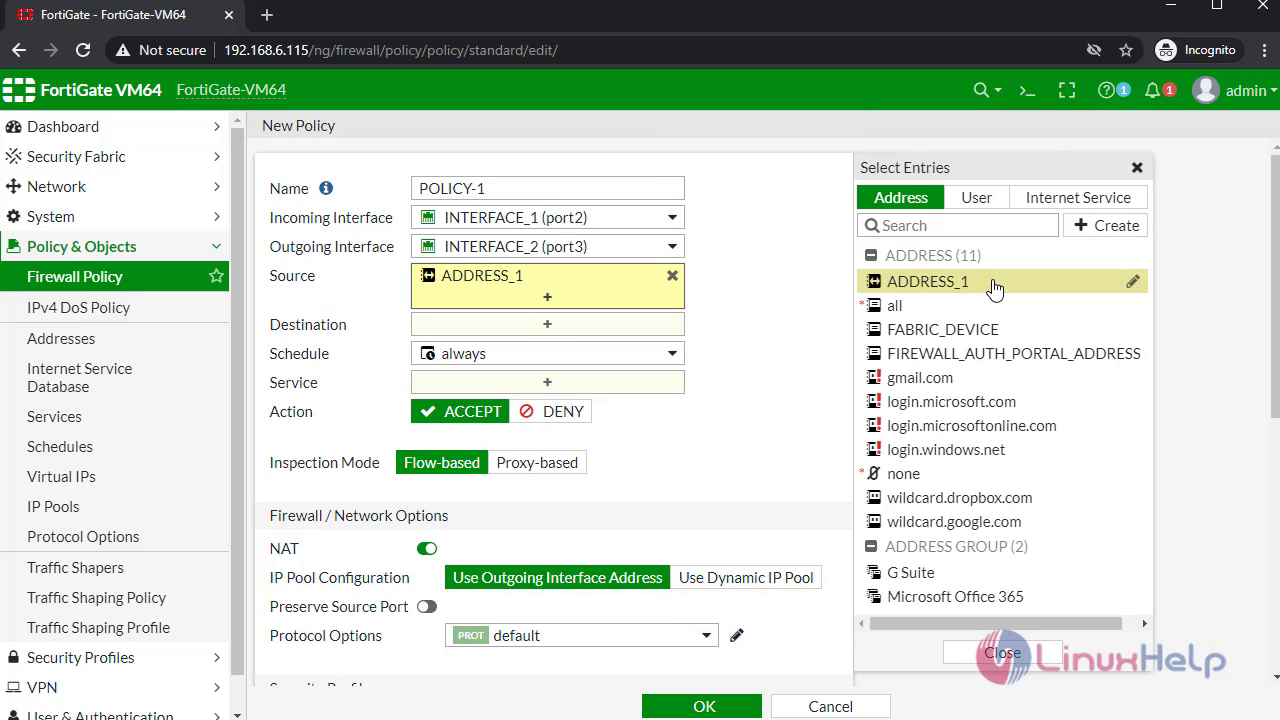
left_click(548, 325)
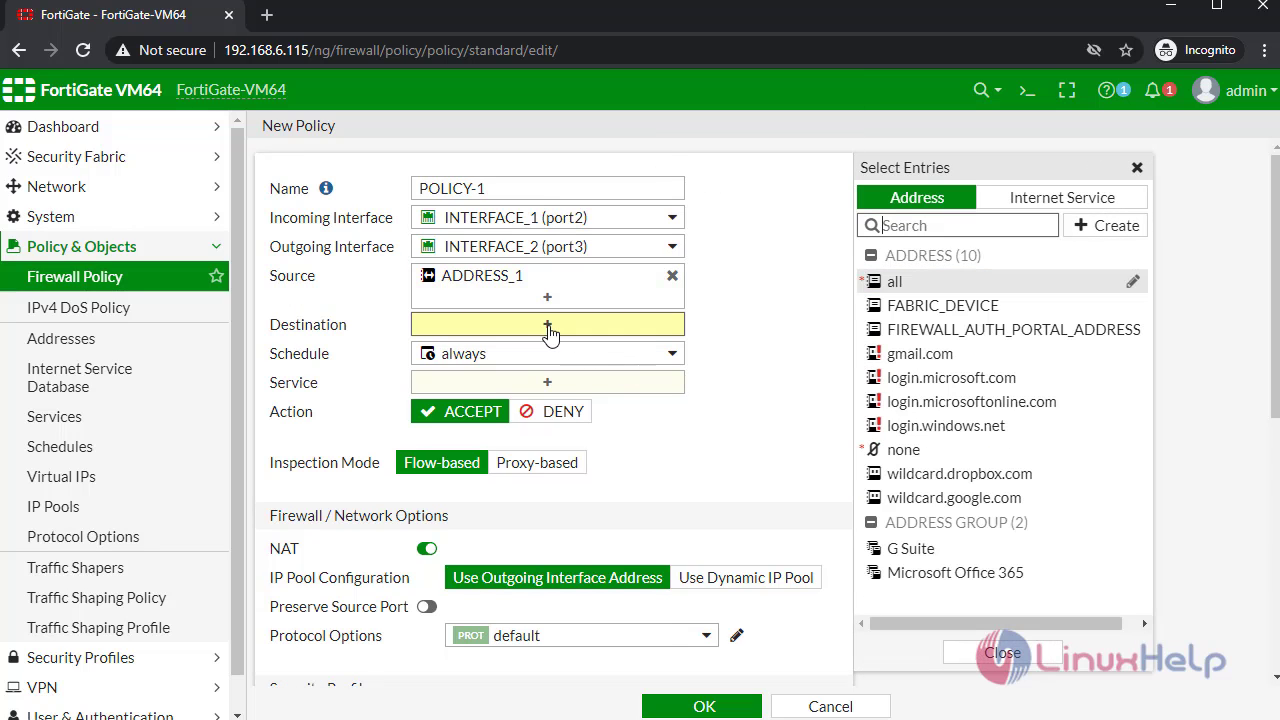
left_click(919, 290)
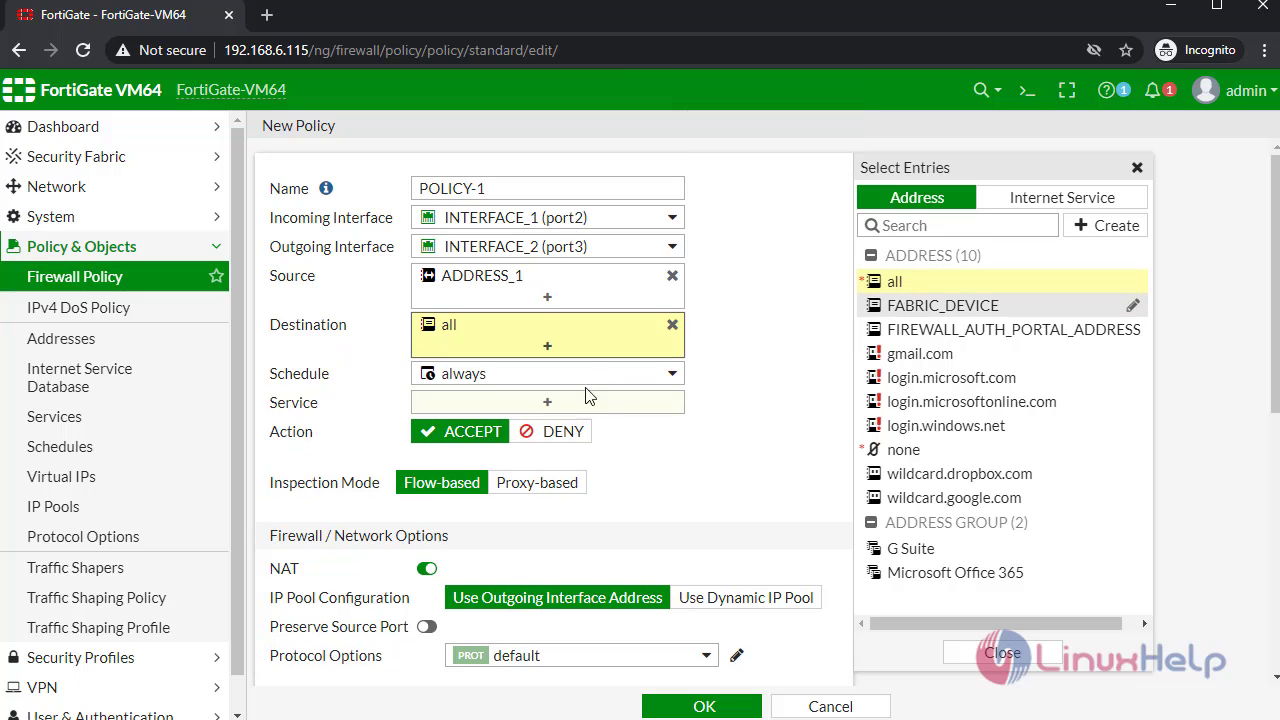
scroll(796, 427, "down", 1)
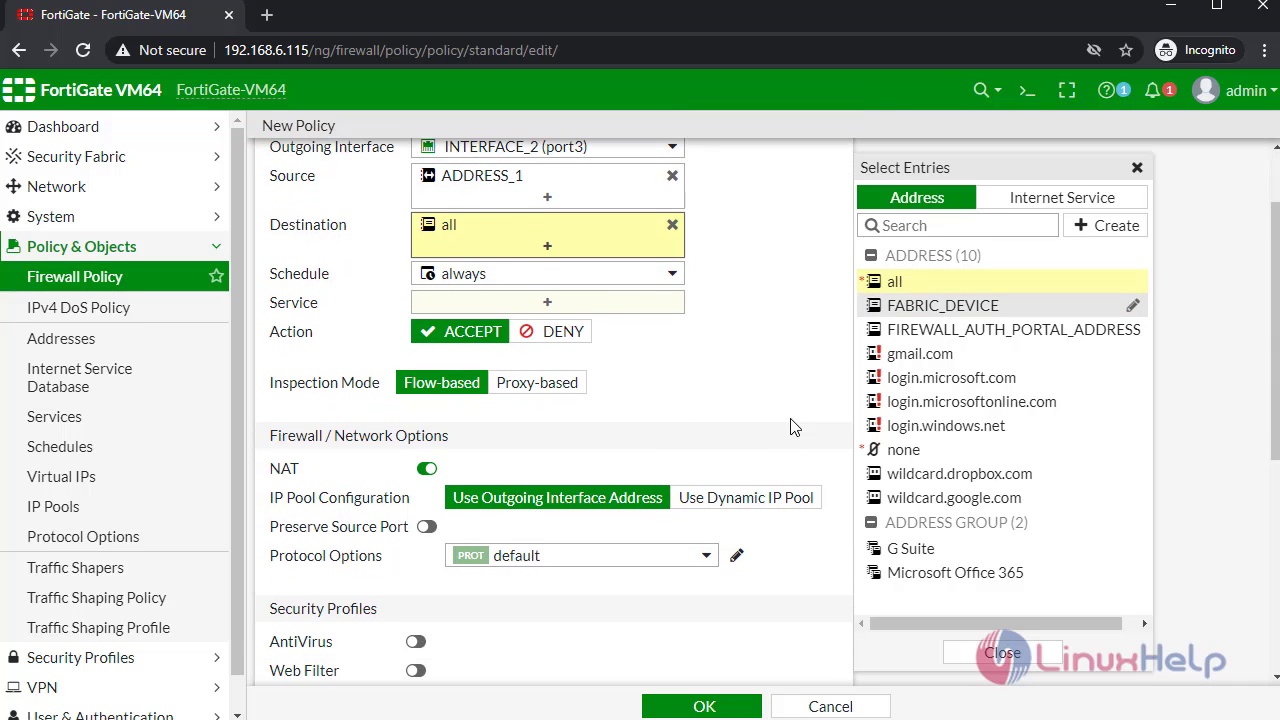
left_click(1002, 652)
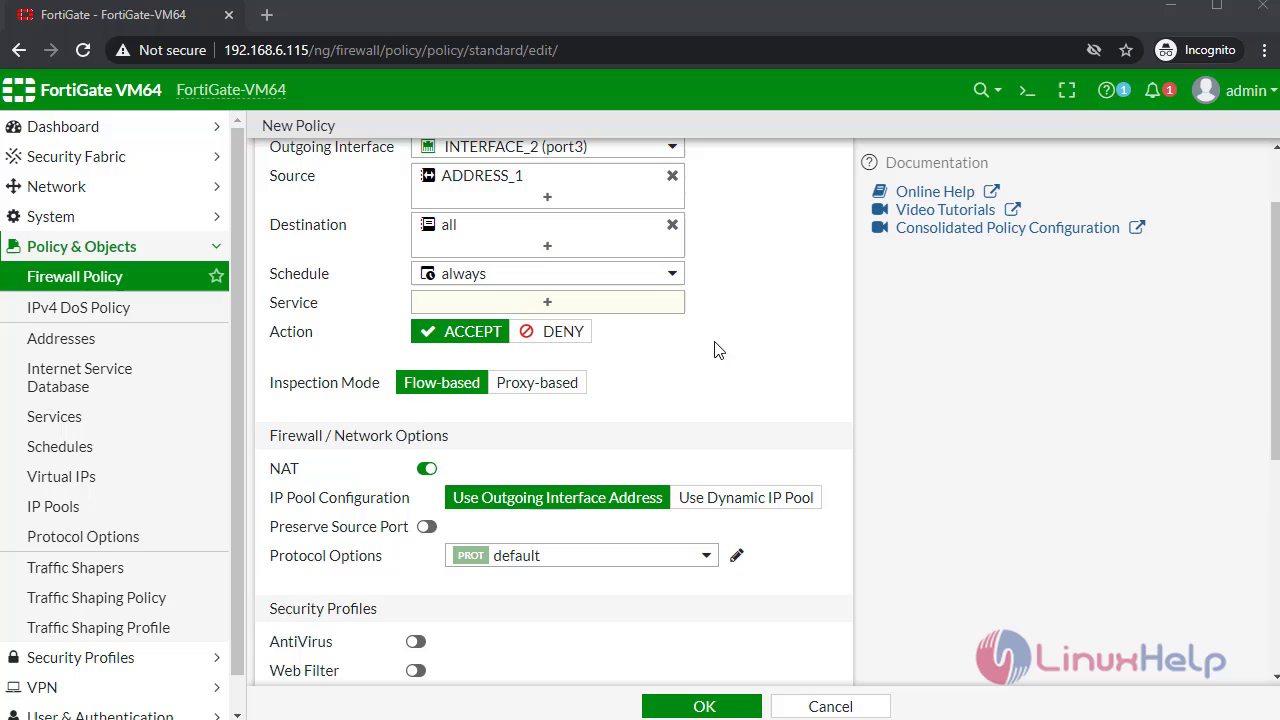
left_click(597, 311)
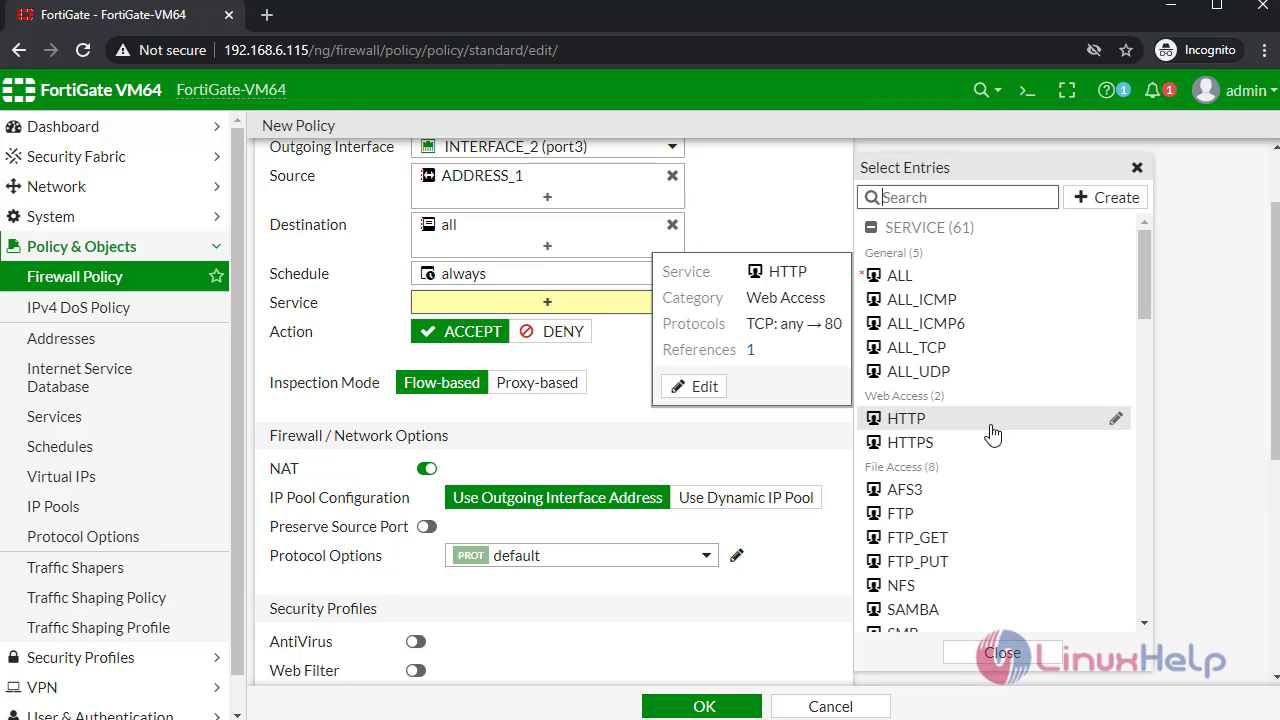
left_click(991, 426)
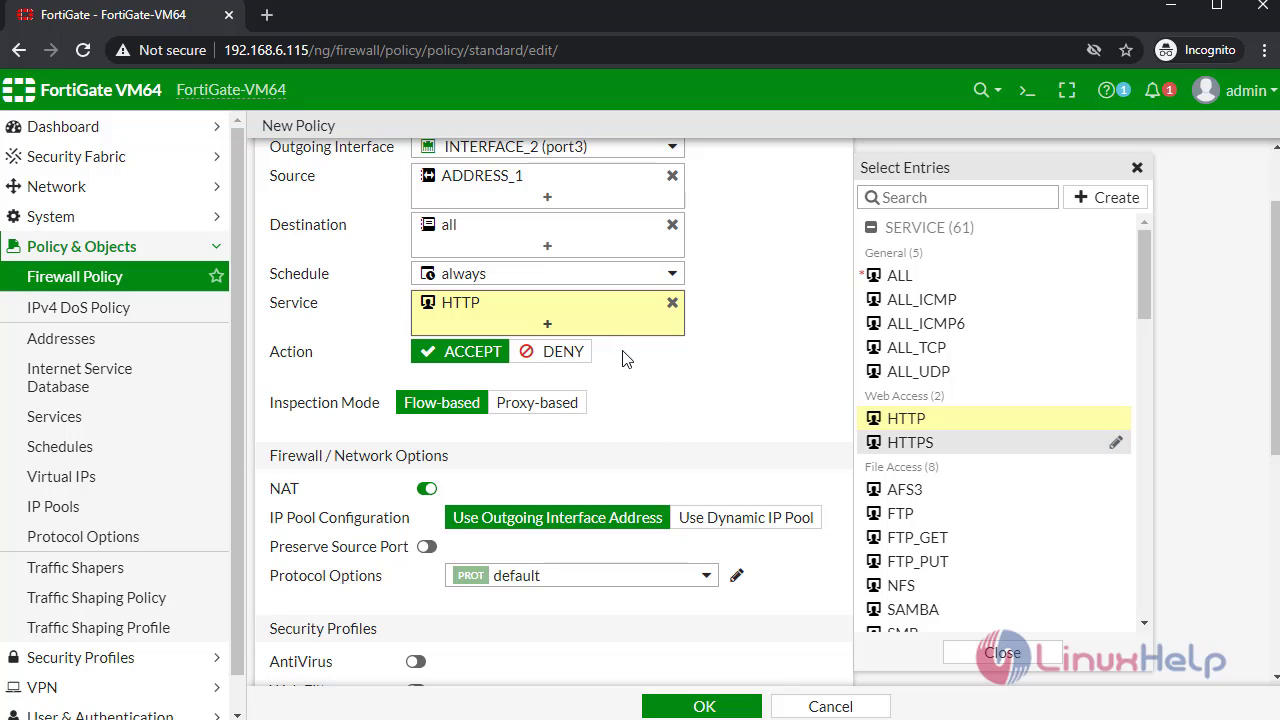
Add HTTPS service, log all sessions of allowed traffic, and save POLICY-1
left_click(933, 445)
scroll(766, 337, "down", 4)
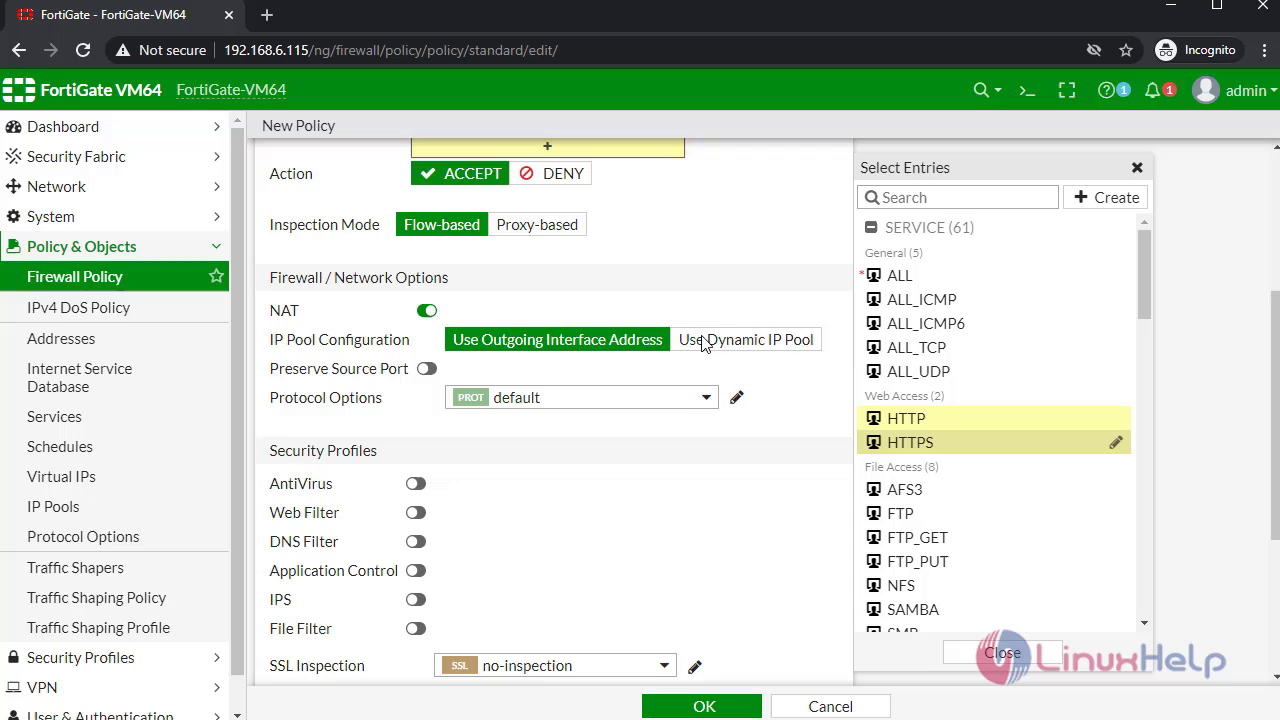
scroll(702, 344, "down", 2)
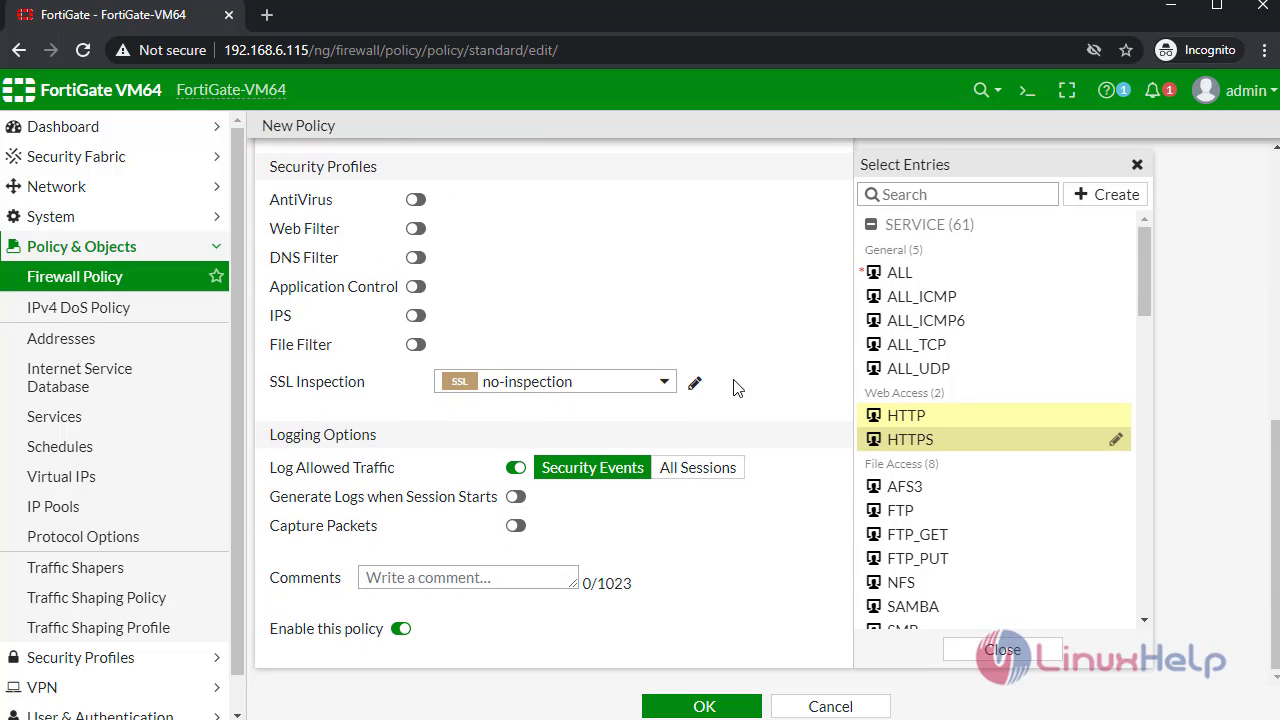
left_click(705, 475)
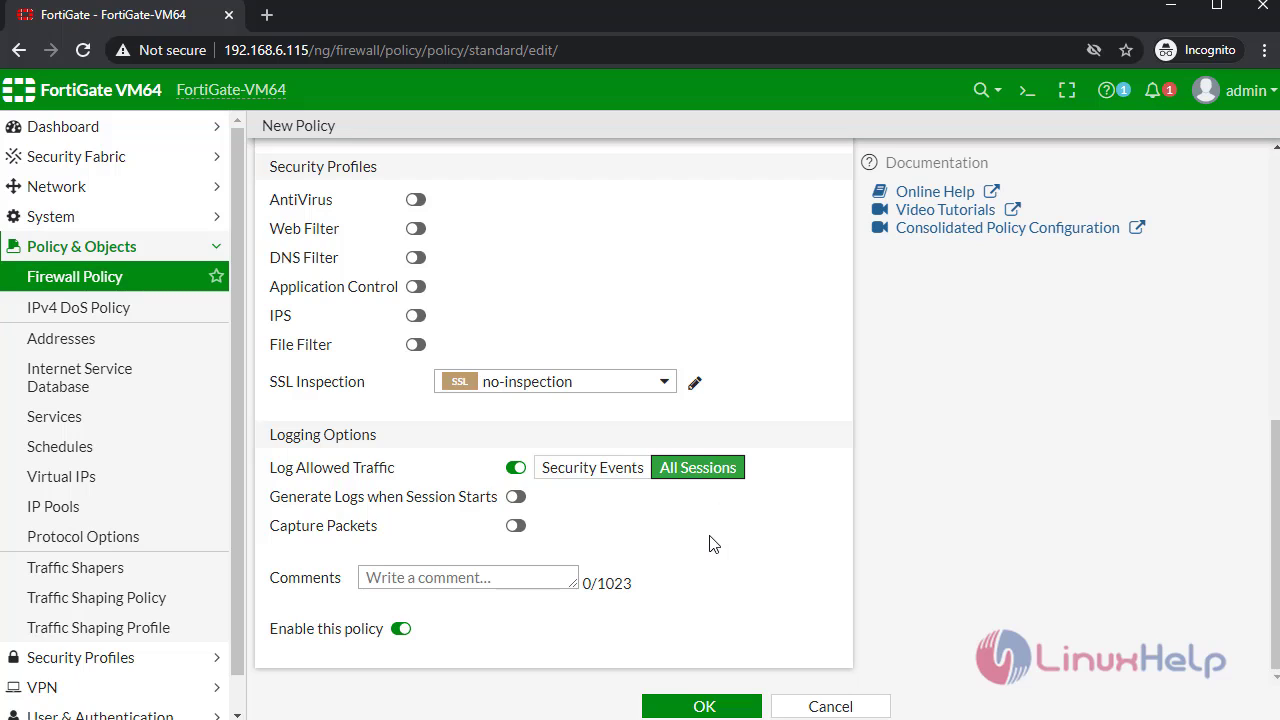
left_click(705, 706)
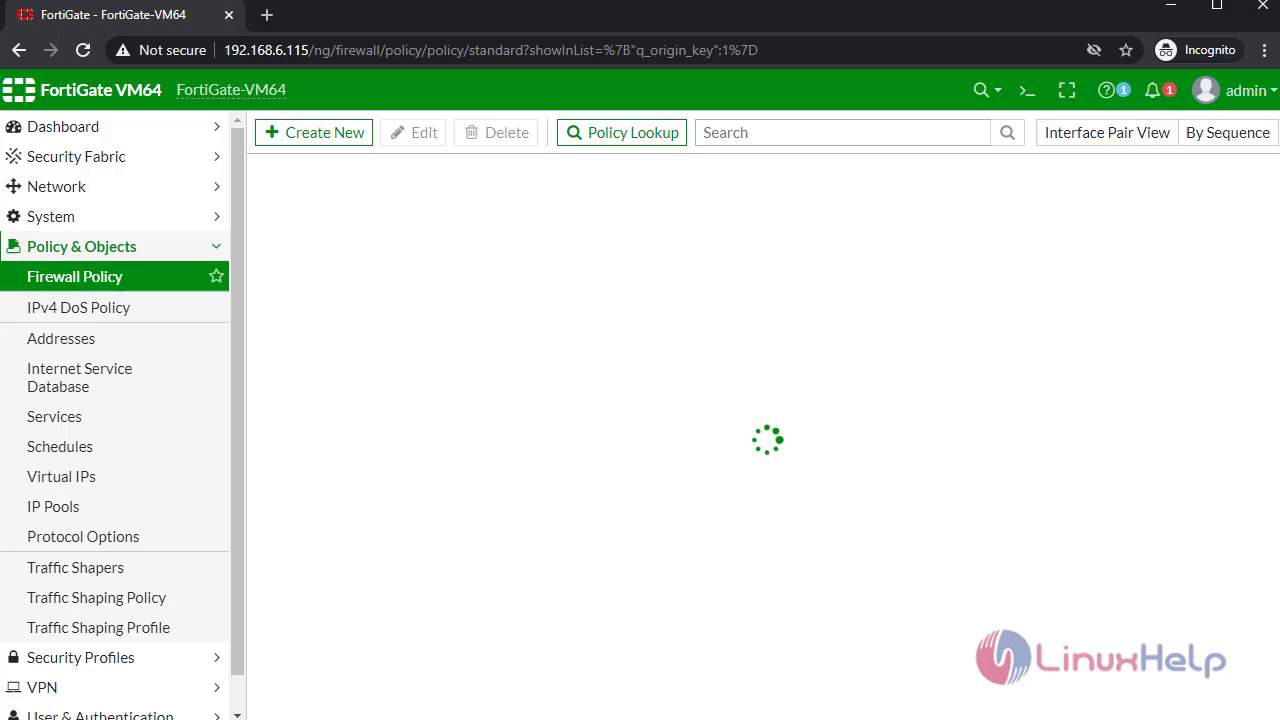